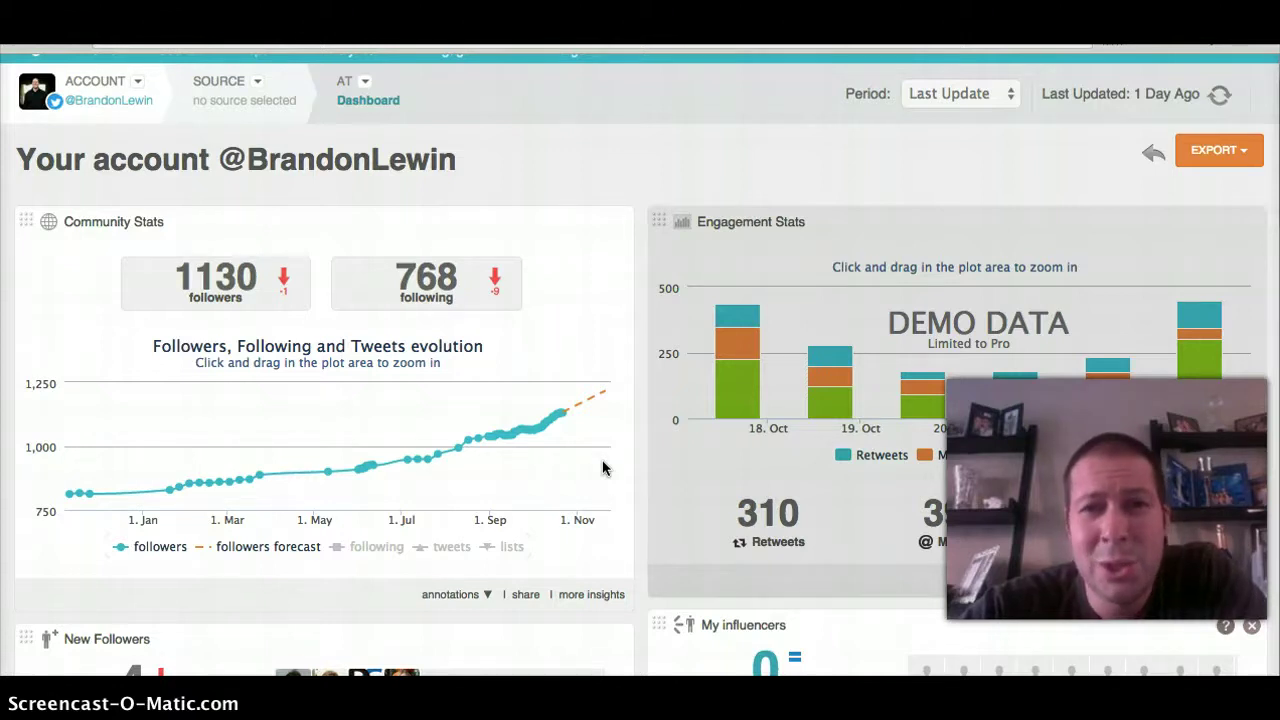
Review the follower and following figures in the Community Stats widget
click(583, 420)
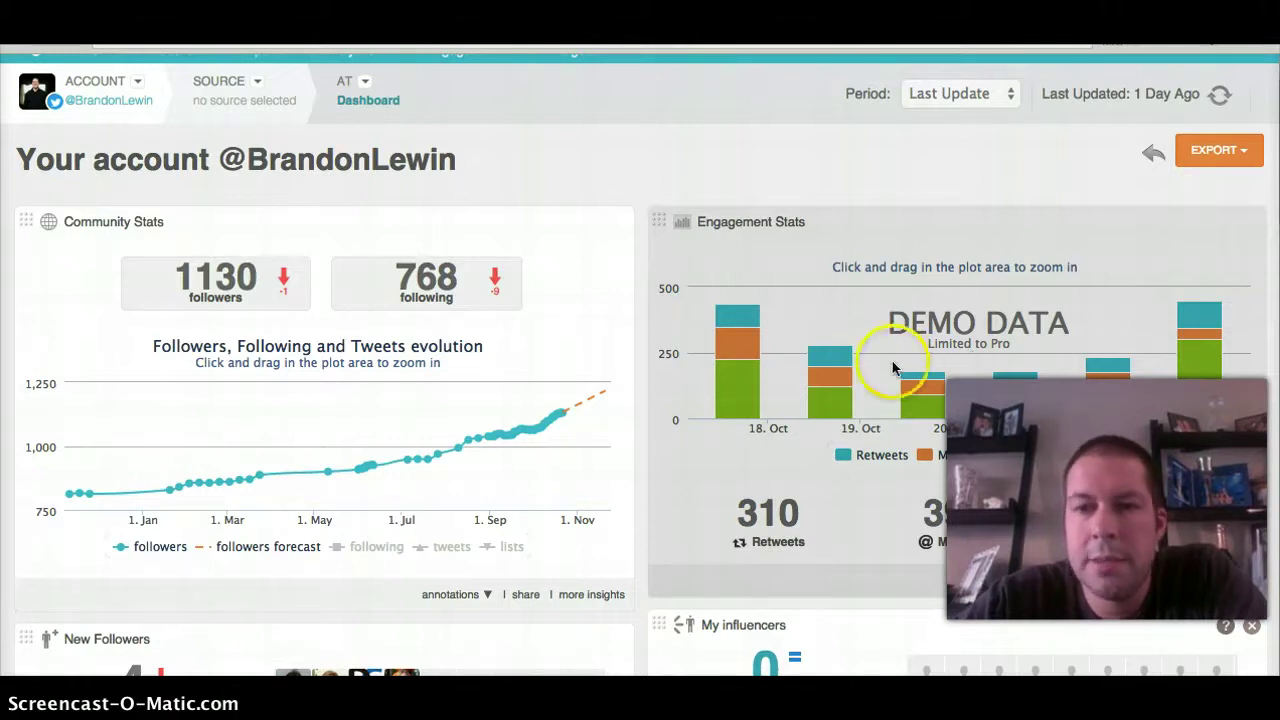
click(647, 352)
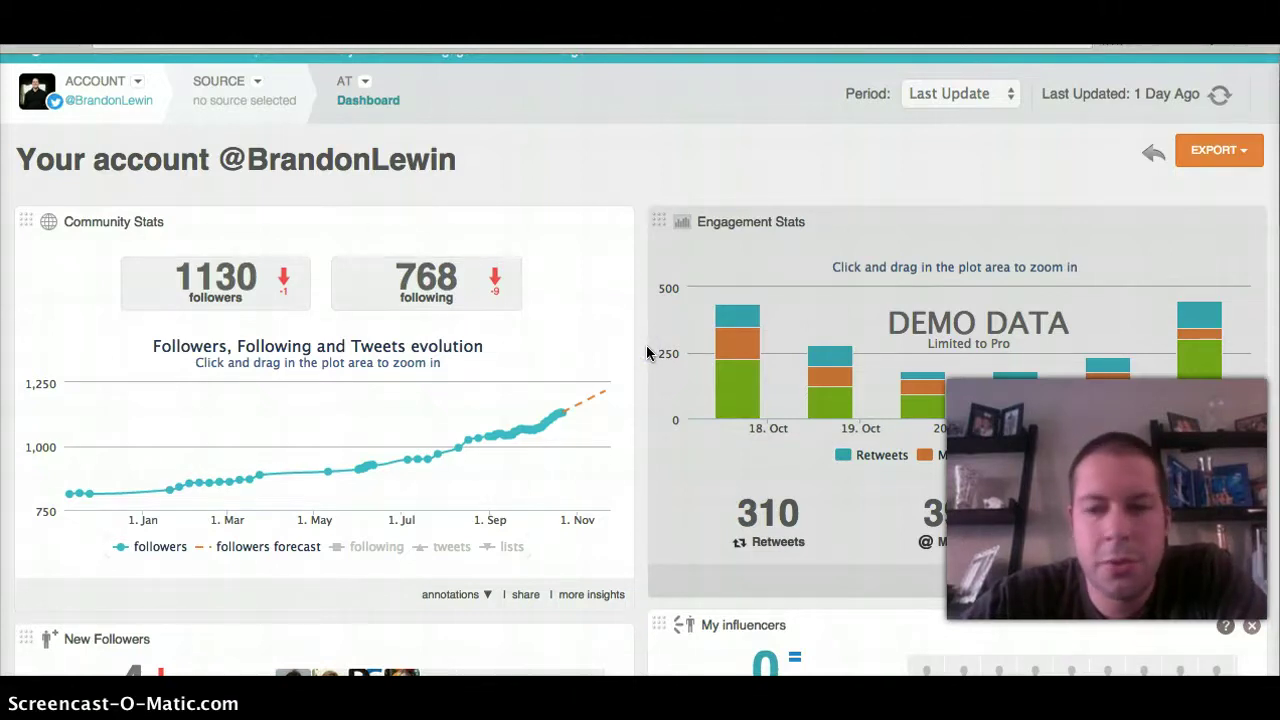
scroll(647, 352, down, 1)
scroll(647, 352, down, 1)
click(591, 325)
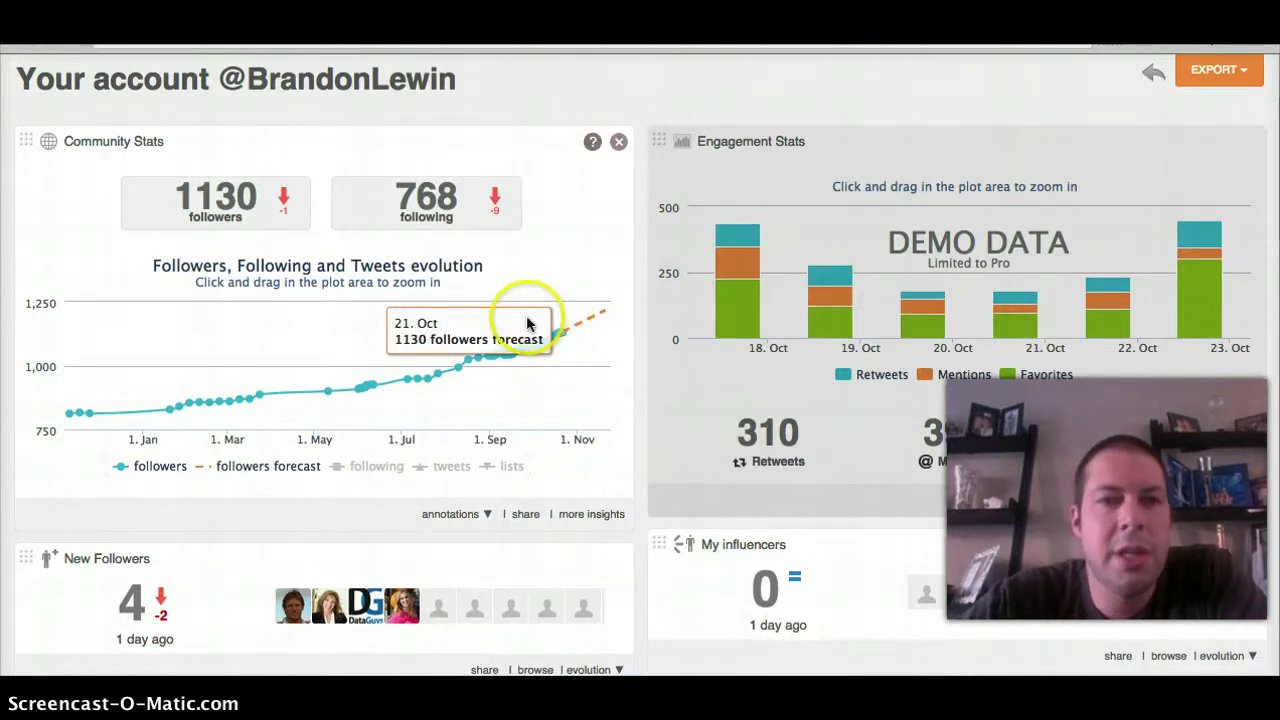
mouse_move(230, 228)
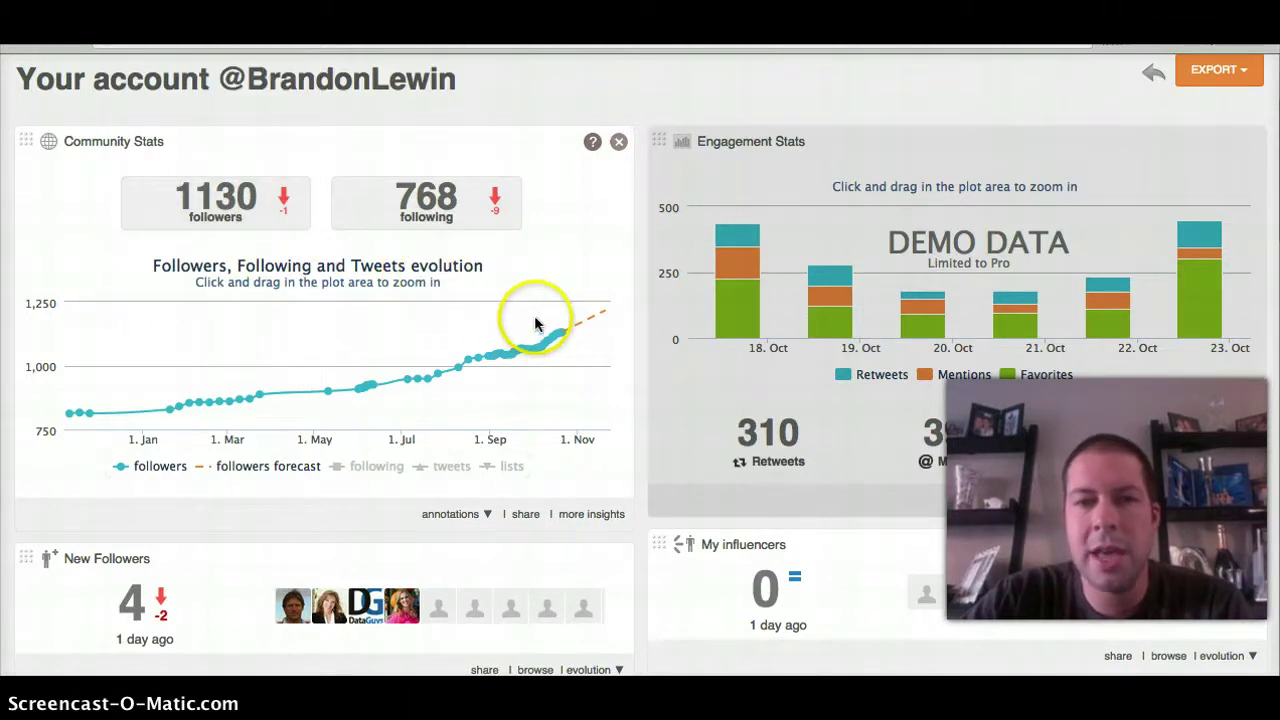
Check the followers forecast points on the evolution chart from late October into early November
mouse_move(556, 338)
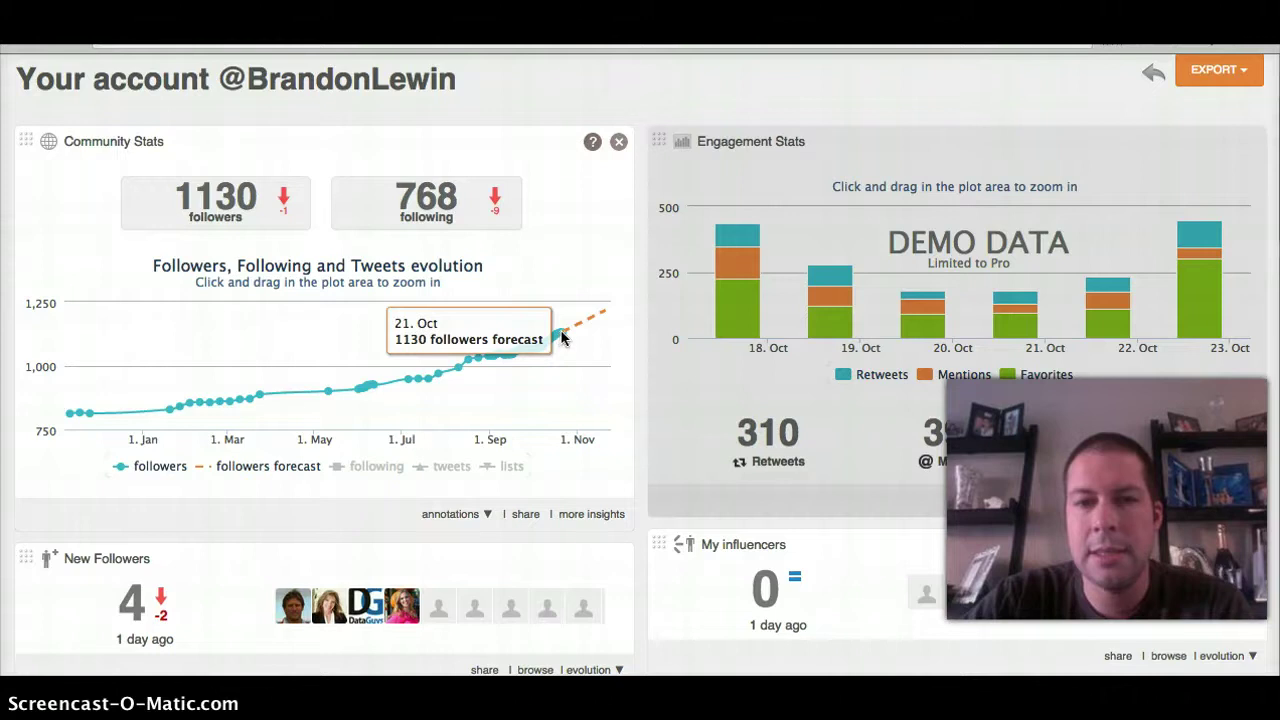
click(530, 347)
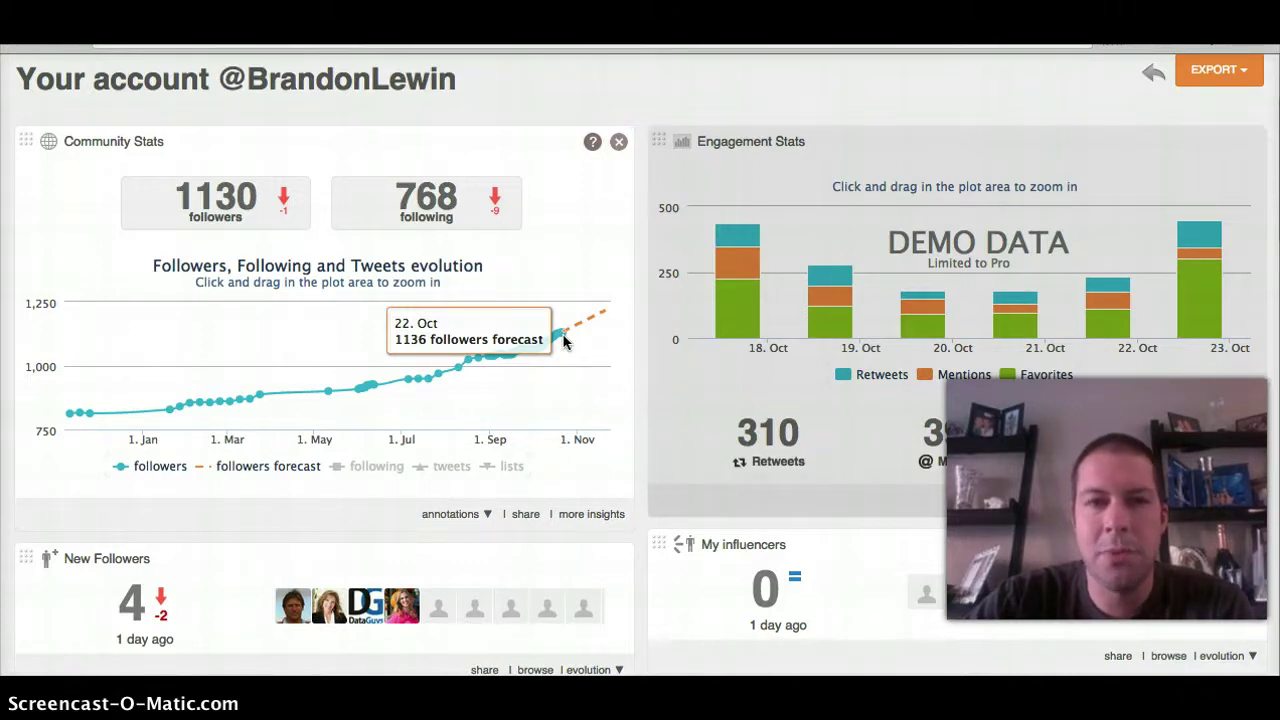
mouse_move(271, 214)
mouse_move(563, 337)
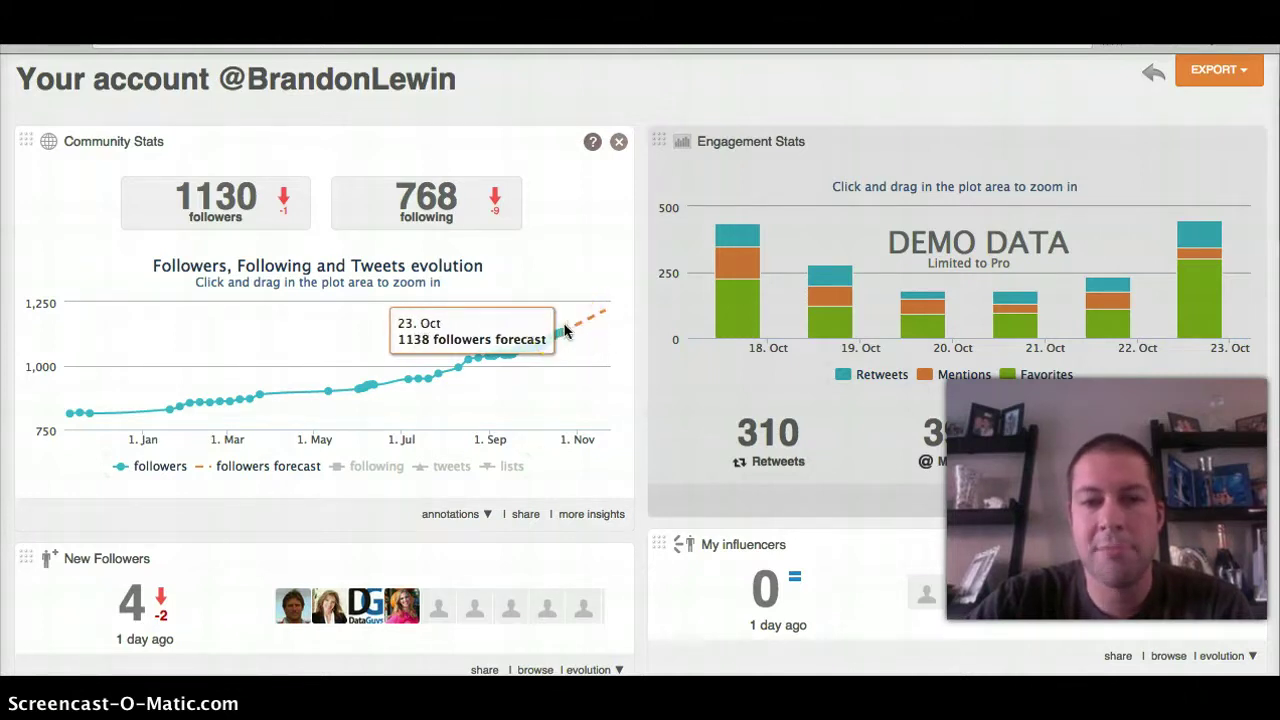
click(575, 328)
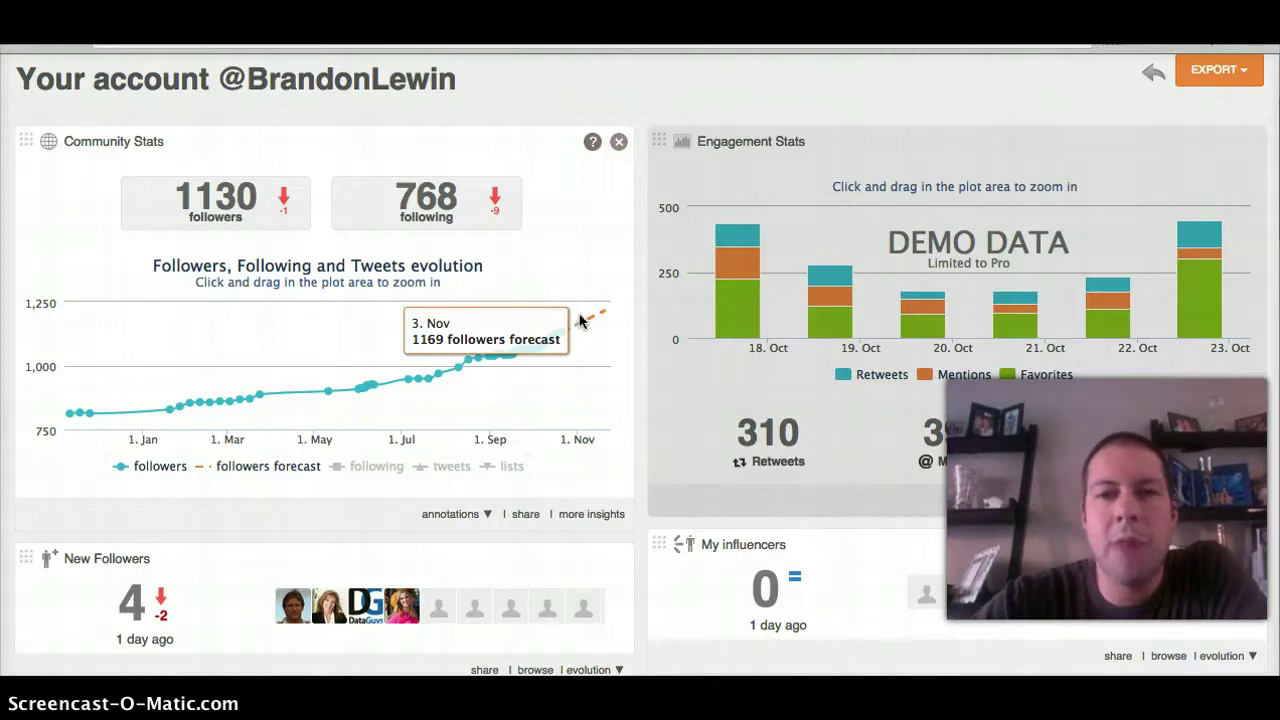
click(588, 327)
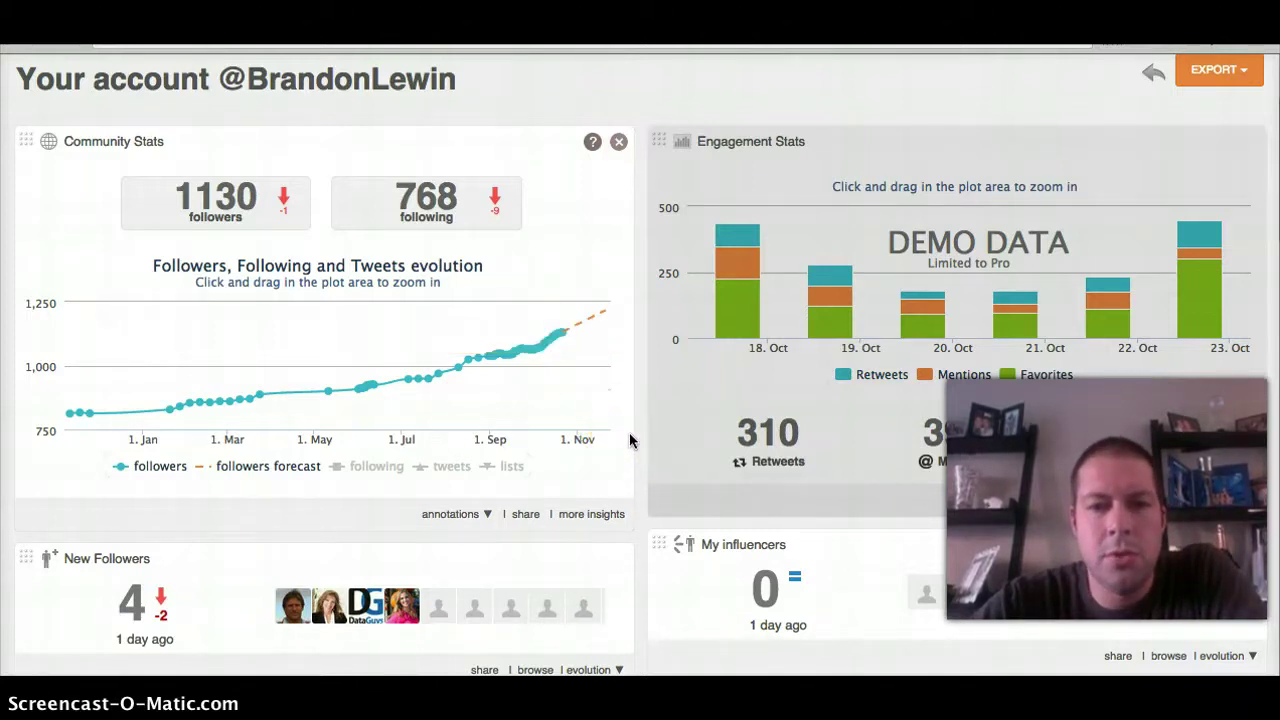
Review the New Followers widget alongside the followers evolution chart
scroll(629, 438, down, 5)
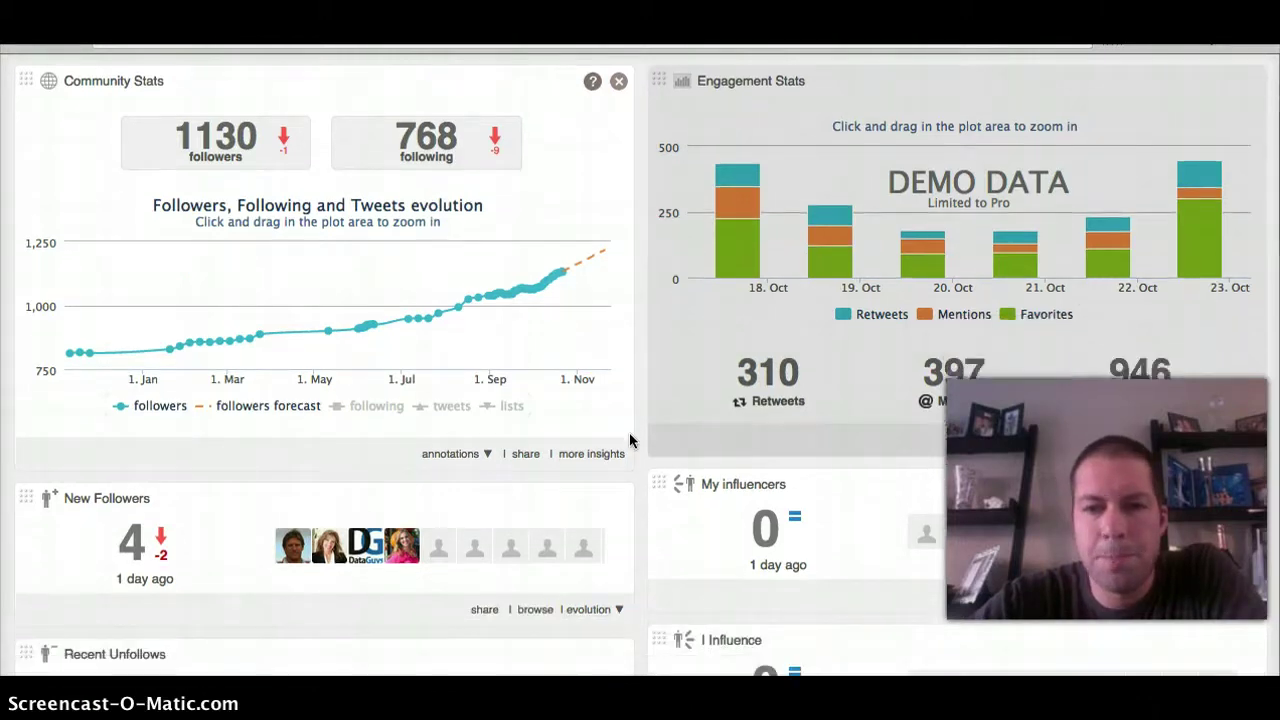
scroll(629, 438, down, 4)
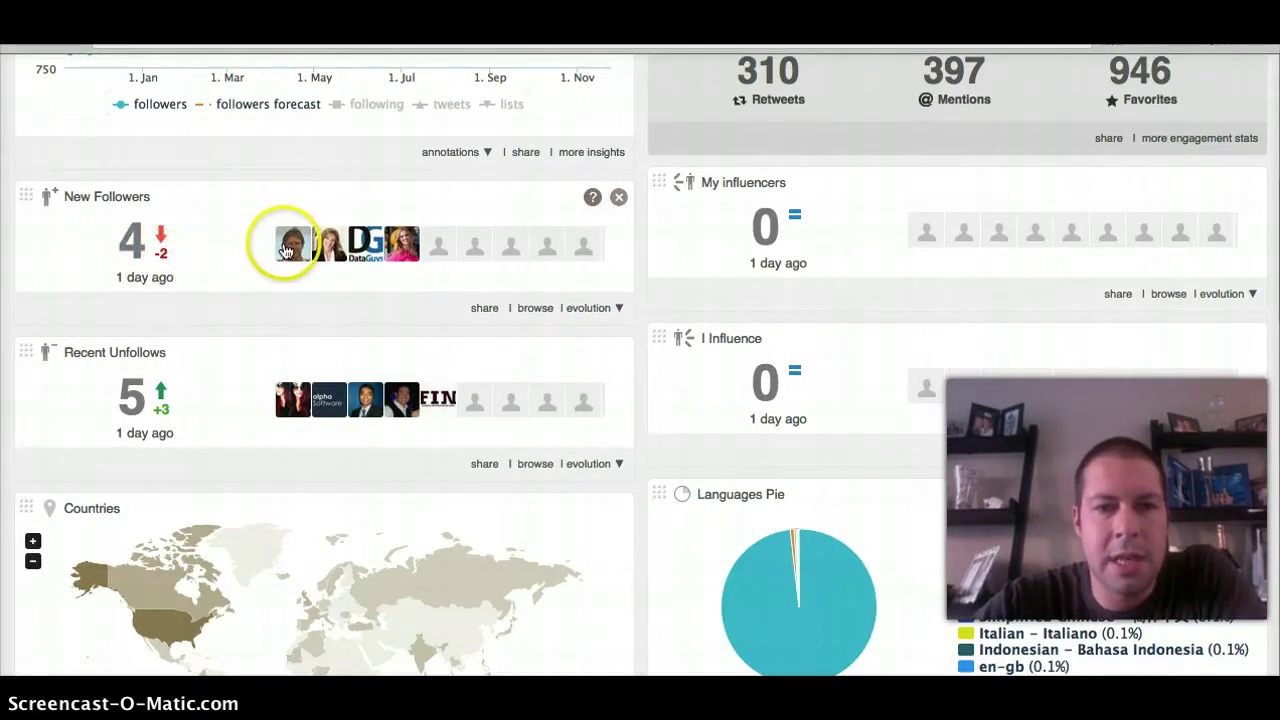
scroll(264, 279, down, 2)
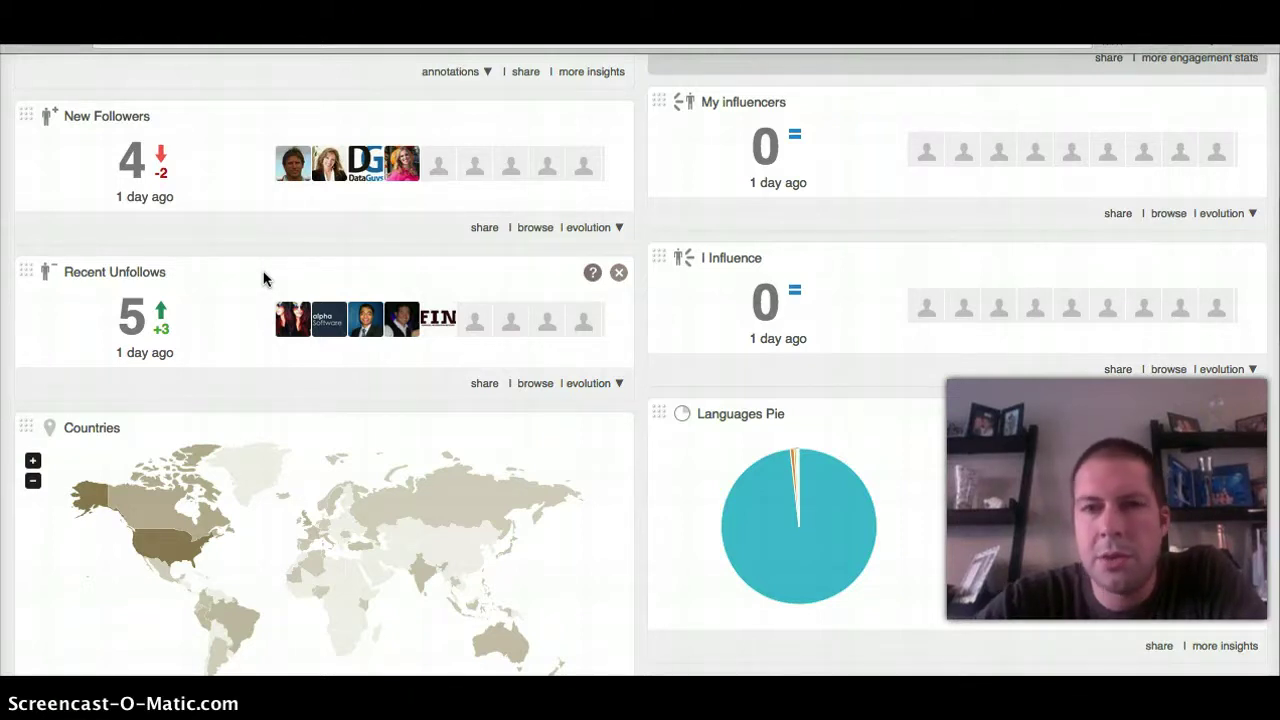
scroll(264, 279, up, 5)
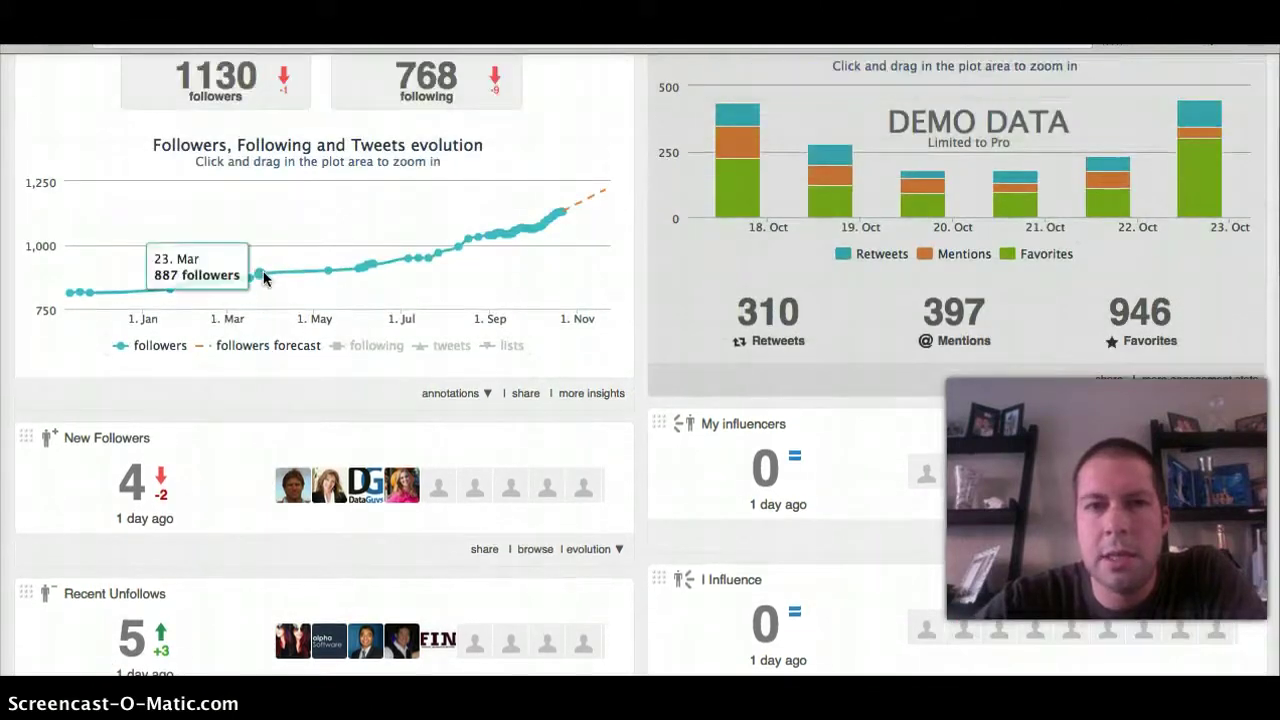
scroll(264, 279, up, 2)
scroll(264, 279, down, 5)
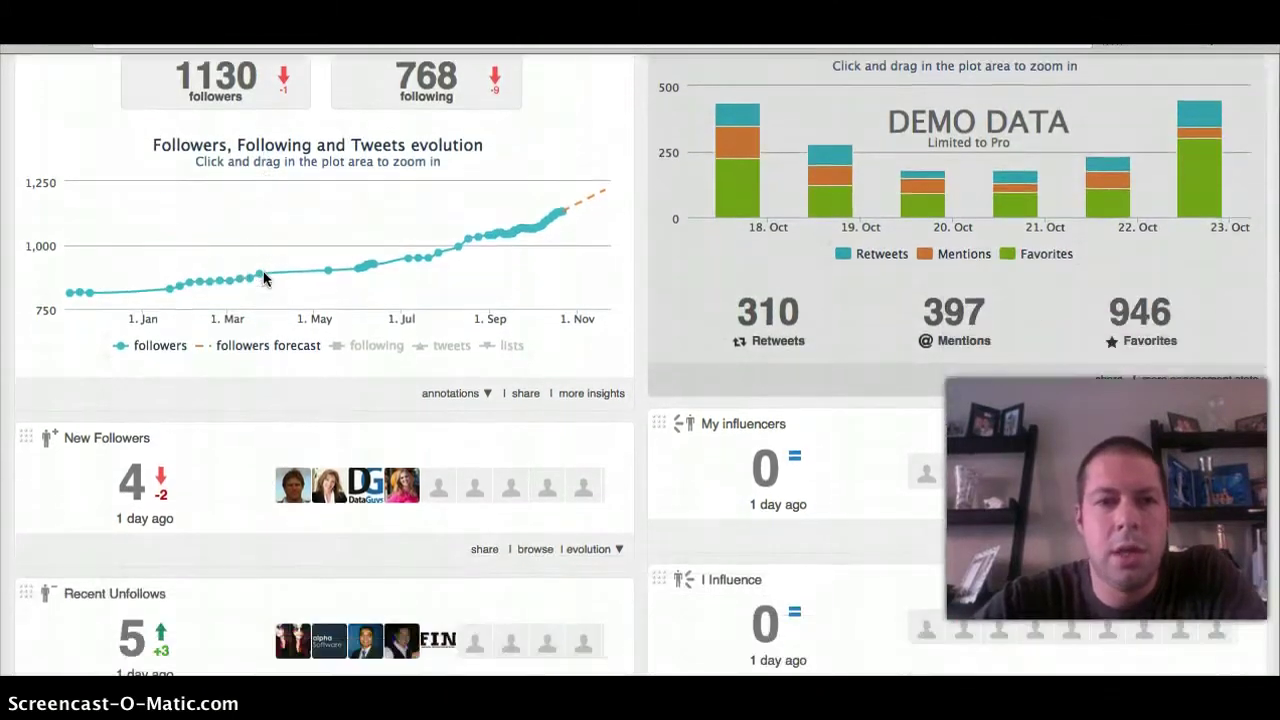
scroll(264, 279, down, 3)
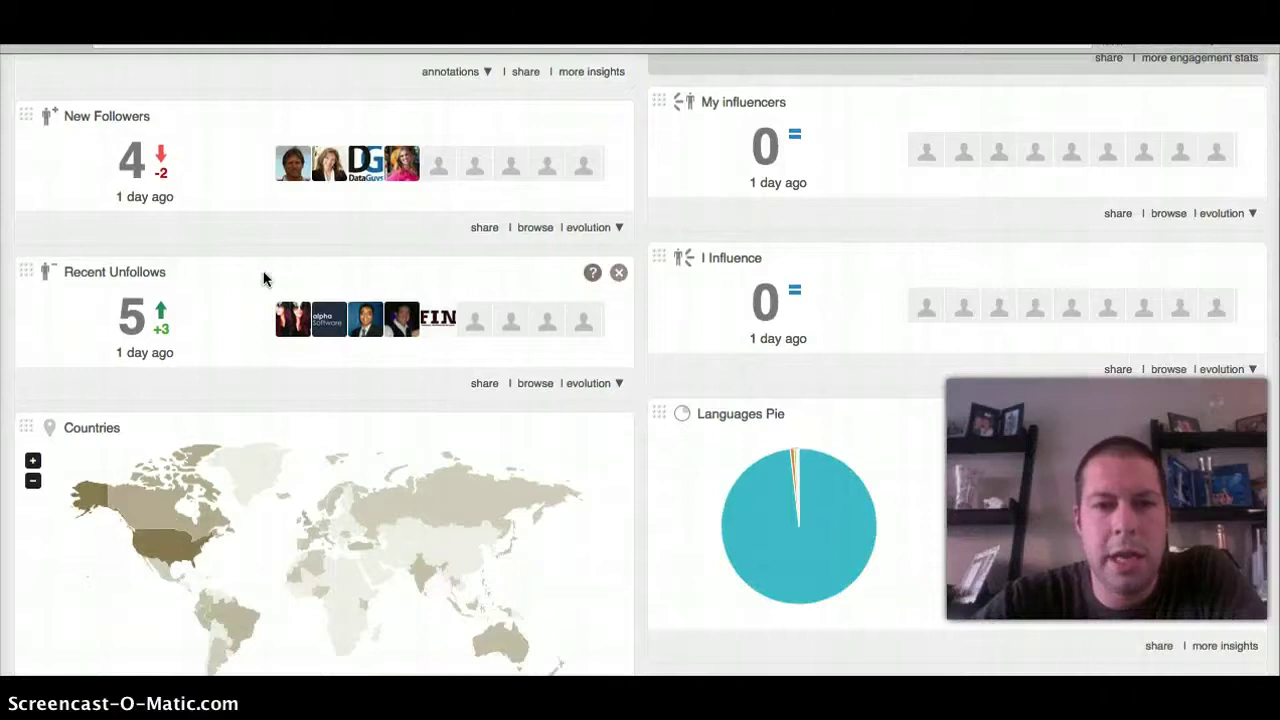
Inspect the accounts listed in the Recent Unfollows widget and read the widget's help description
scroll(264, 279, down, 2)
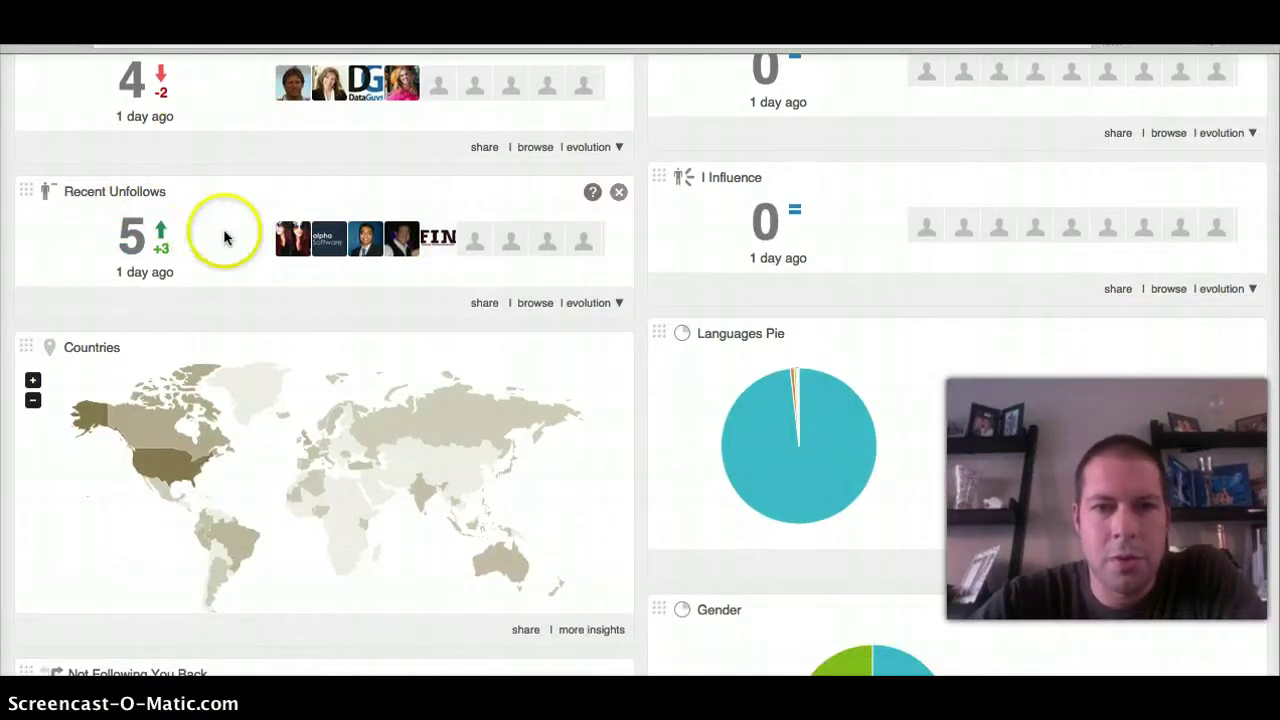
mouse_move(292, 244)
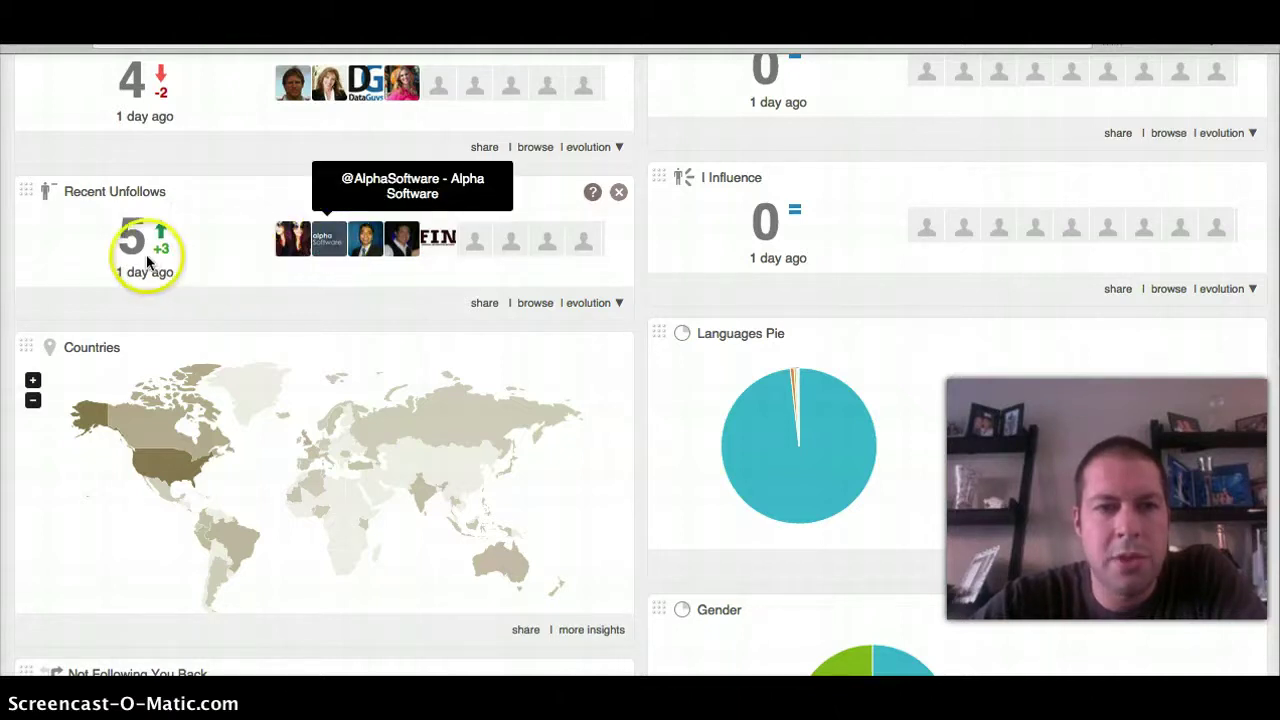
mouse_move(593, 192)
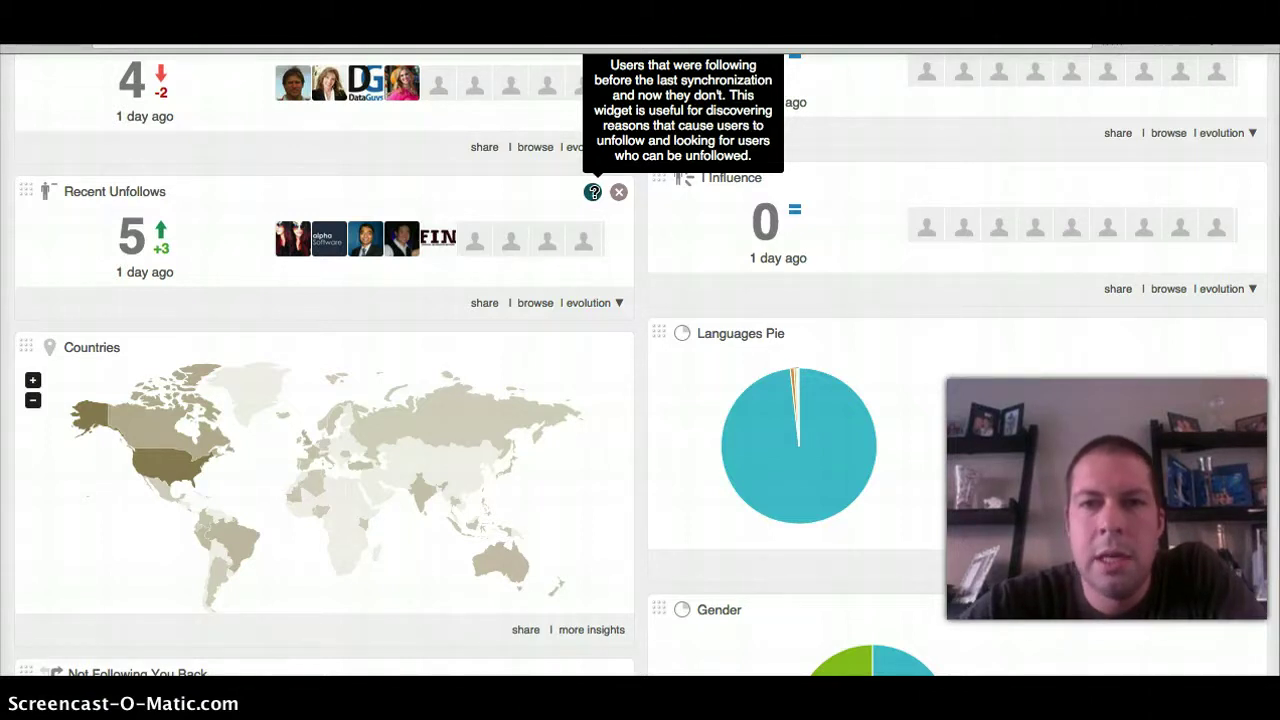
click(589, 194)
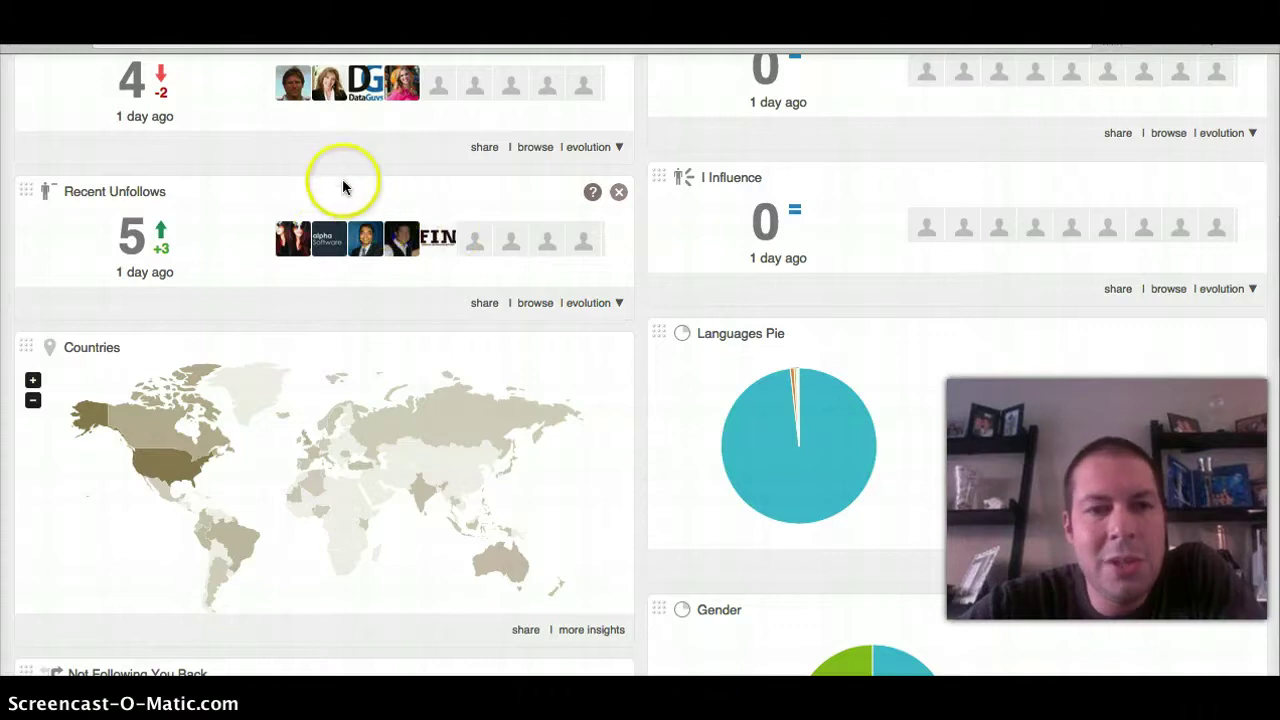
Compare the New Followers and Recent Unfollows widgets
scroll(337, 176, up, 2)
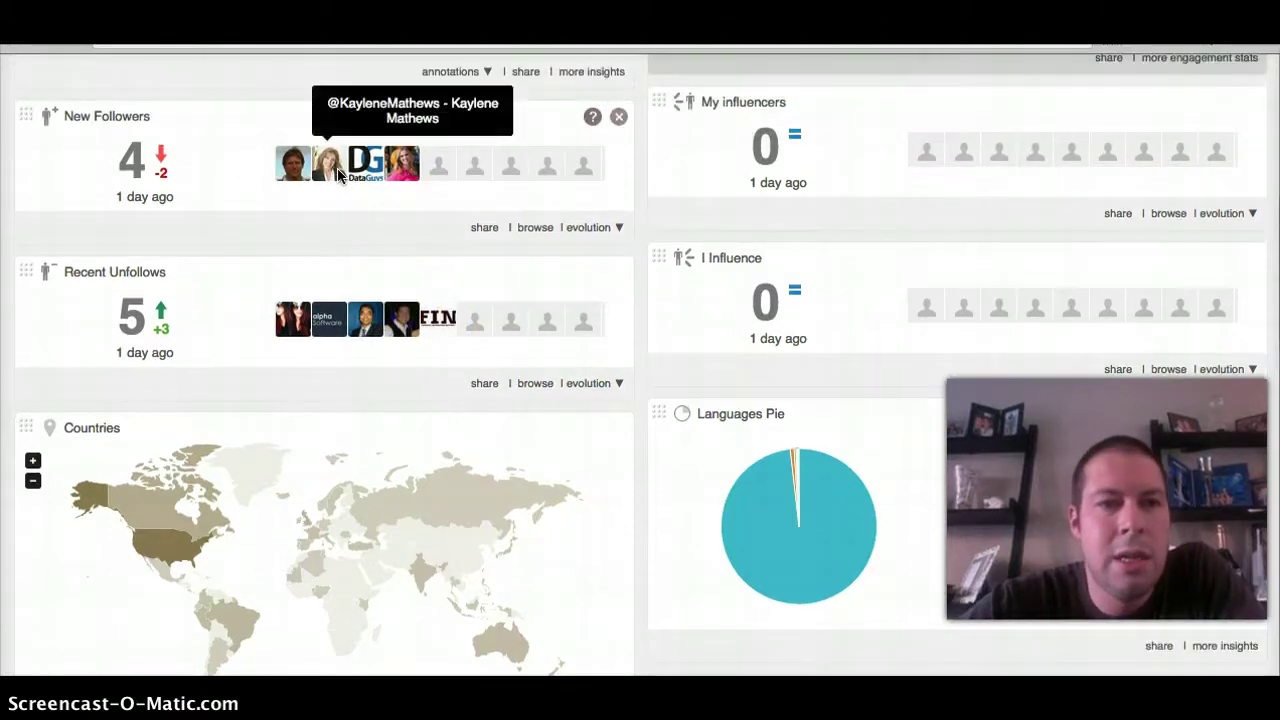
scroll(337, 176, down, 2)
scroll(337, 176, down, 3)
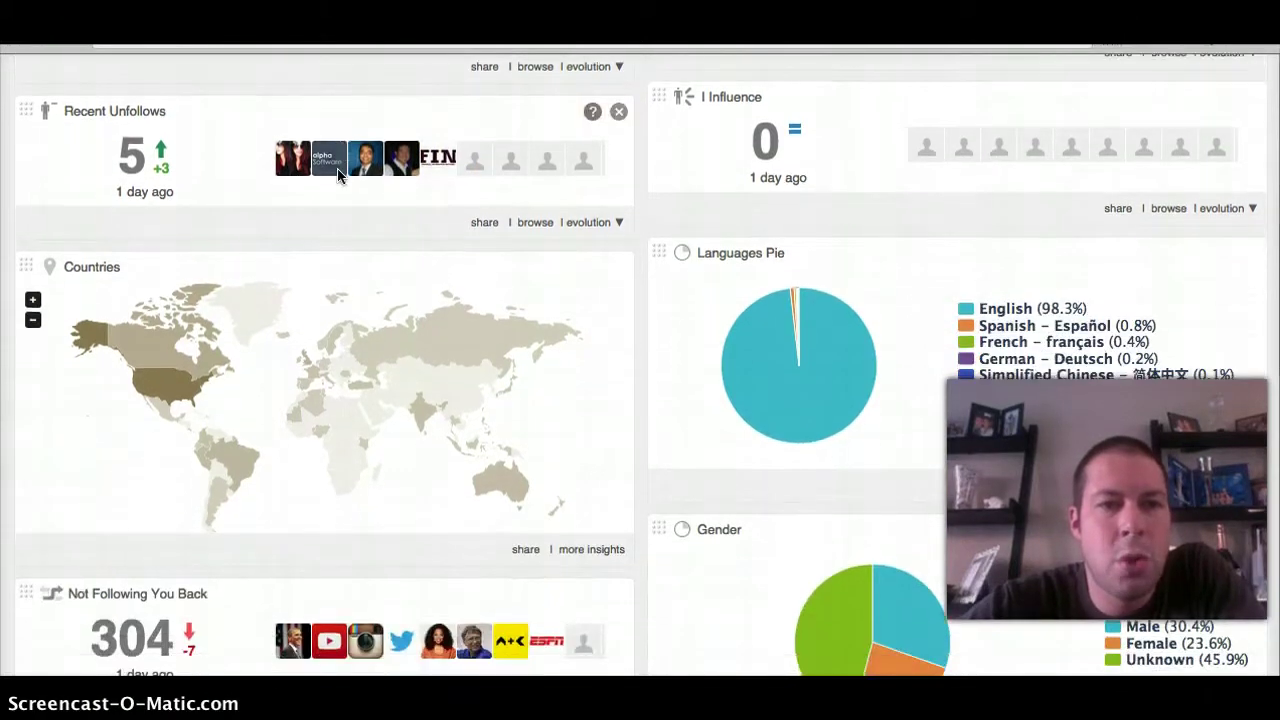
scroll(337, 176, up, 2)
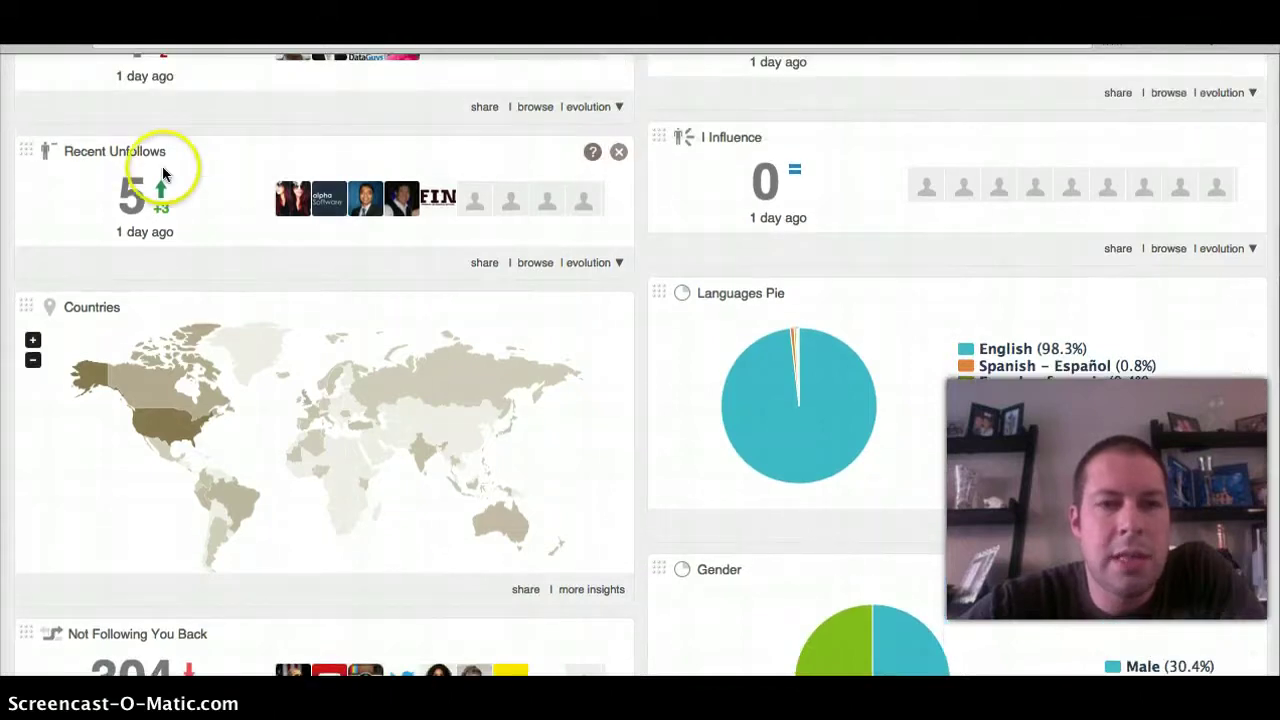
scroll(147, 228, down, 5)
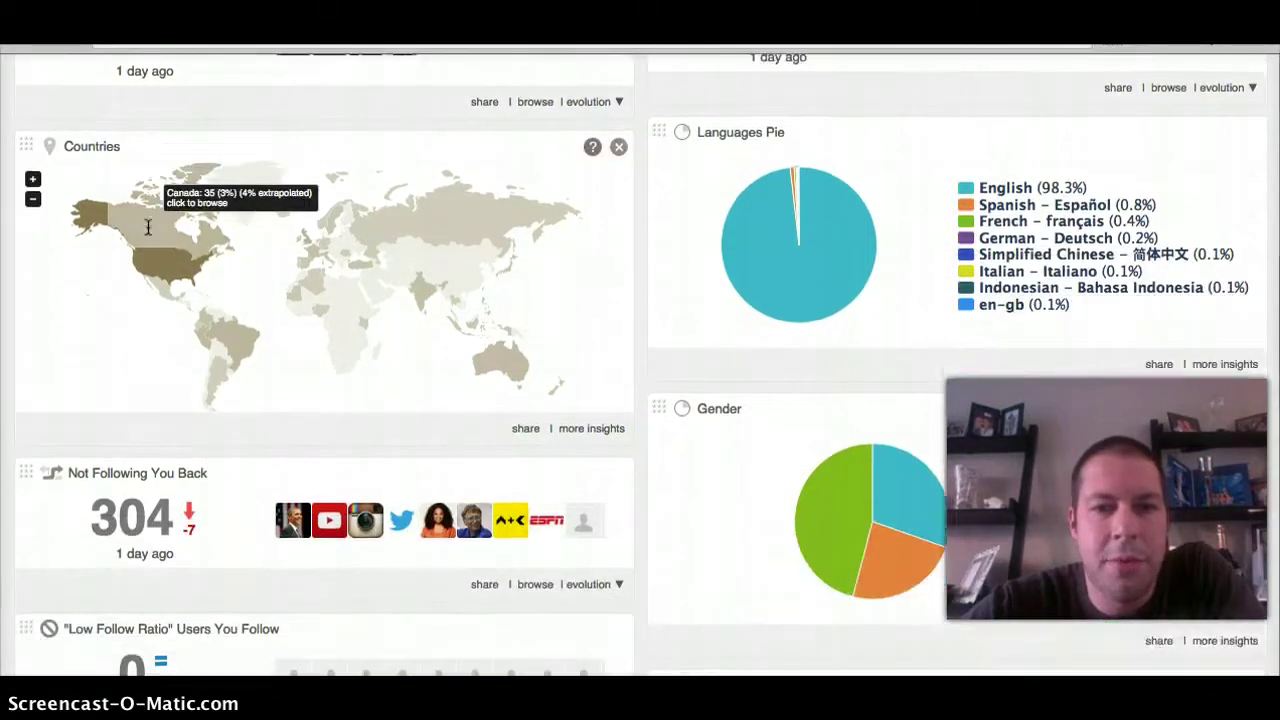
scroll(147, 228, up, 2)
scroll(147, 225, up, 1)
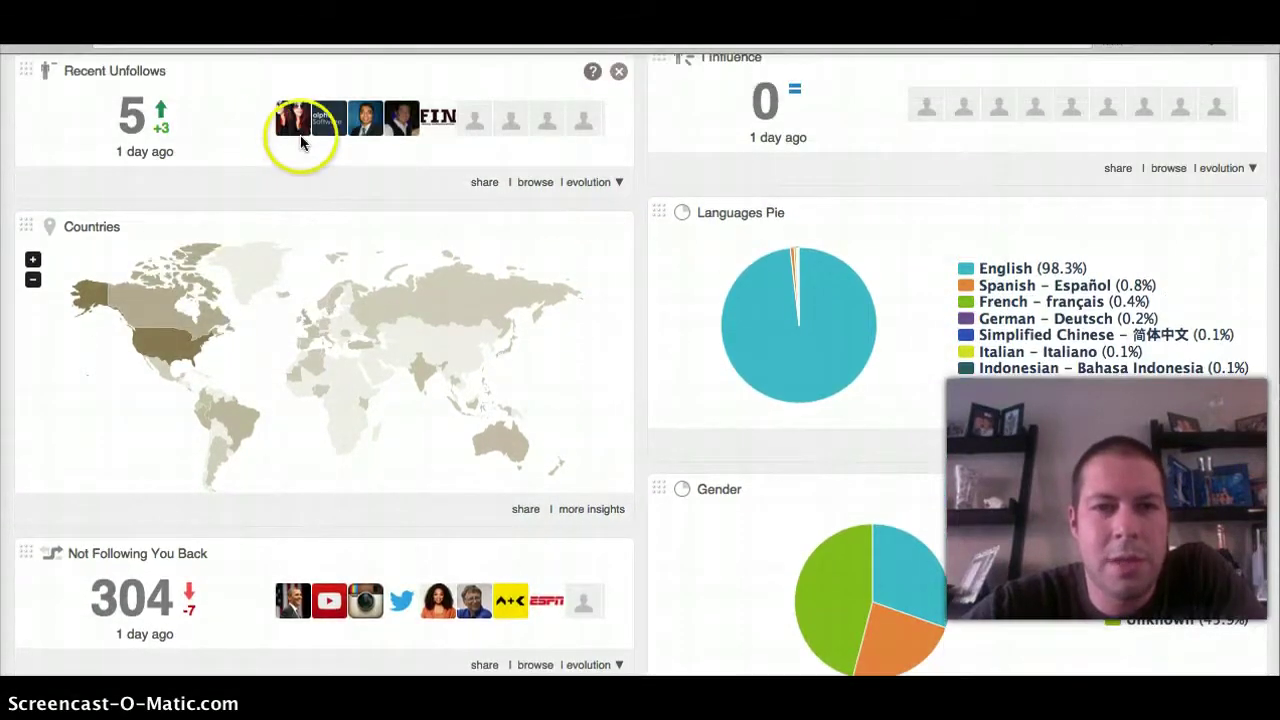
Examine the follower distribution on the Countries map, including Australia
scroll(228, 171, down, 2)
scroll(228, 172, down, 3)
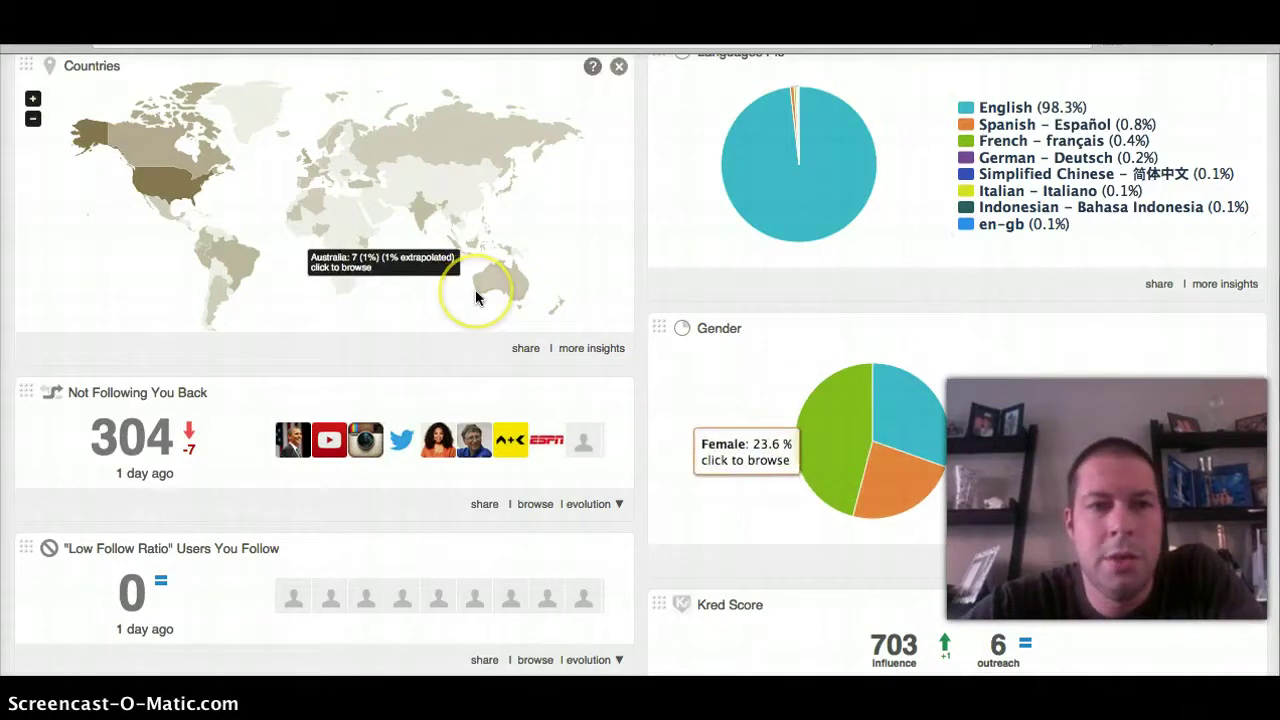
scroll(475, 289, down, 2)
scroll(475, 289, down, 4)
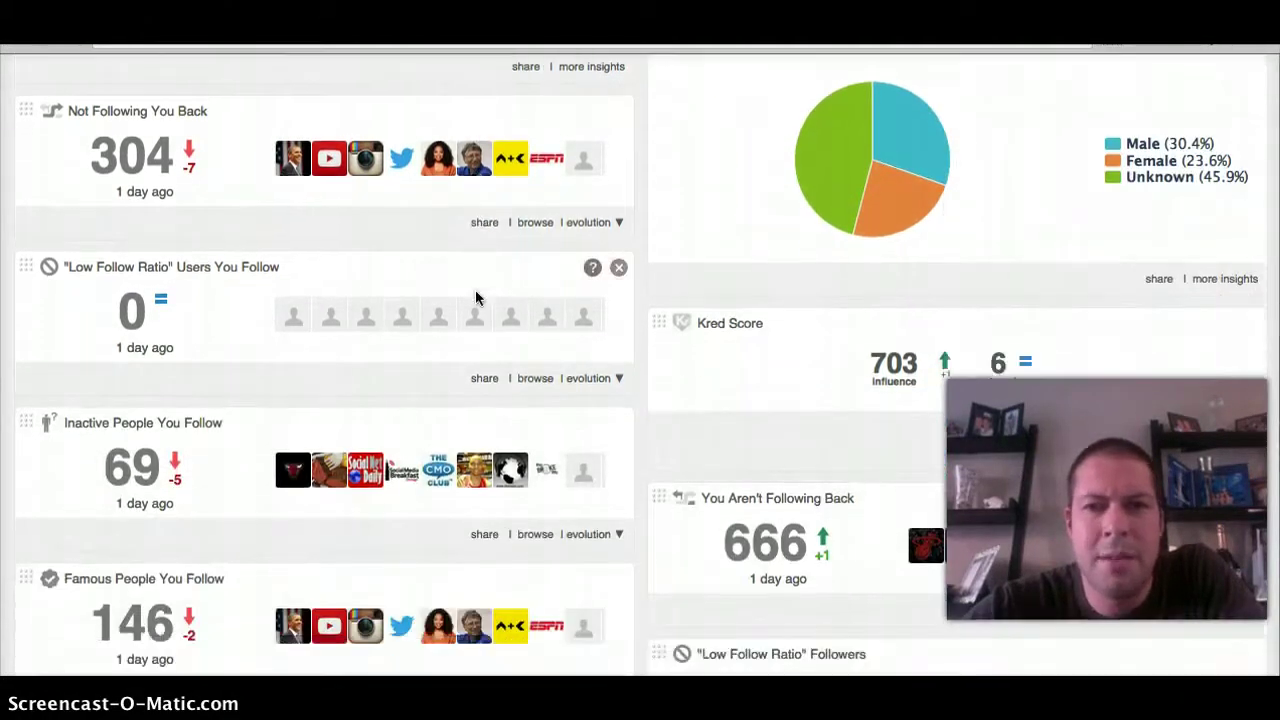
Check the Gender pie chart and the Kred Score widget
click(802, 212)
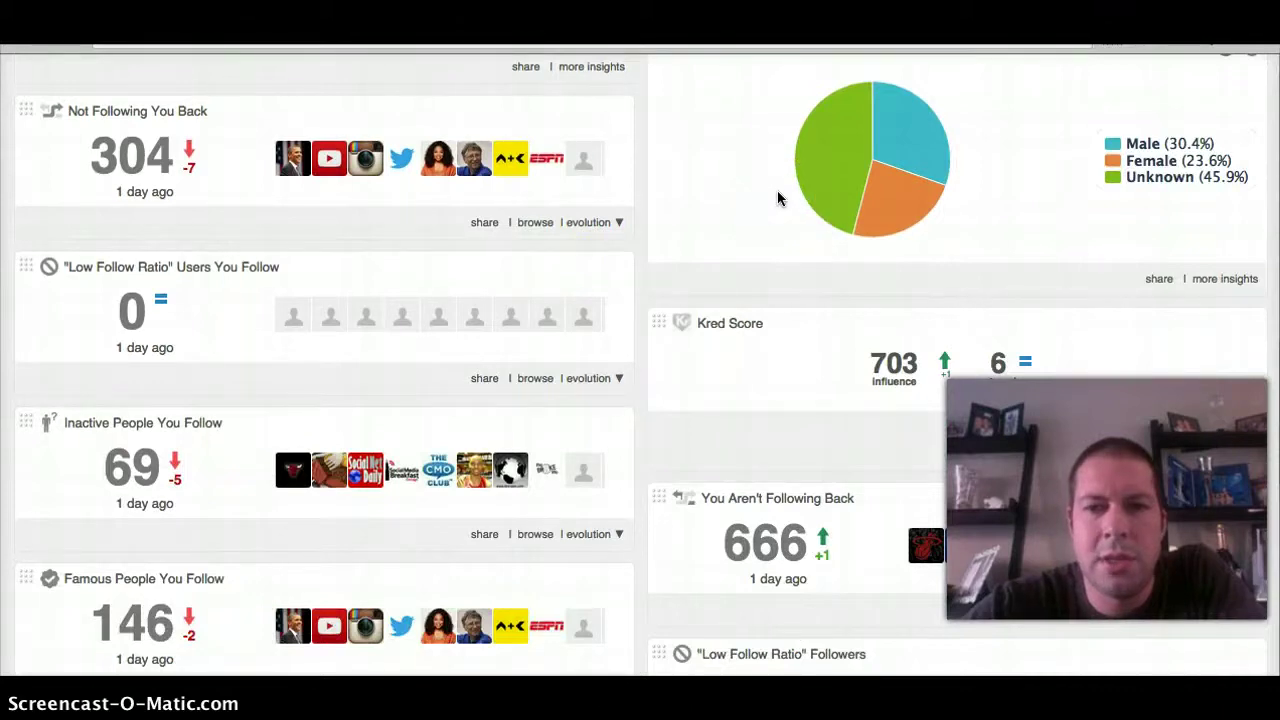
scroll(777, 197, up, 2)
scroll(778, 199, down, 1)
scroll(778, 199, down, 2)
click(748, 215)
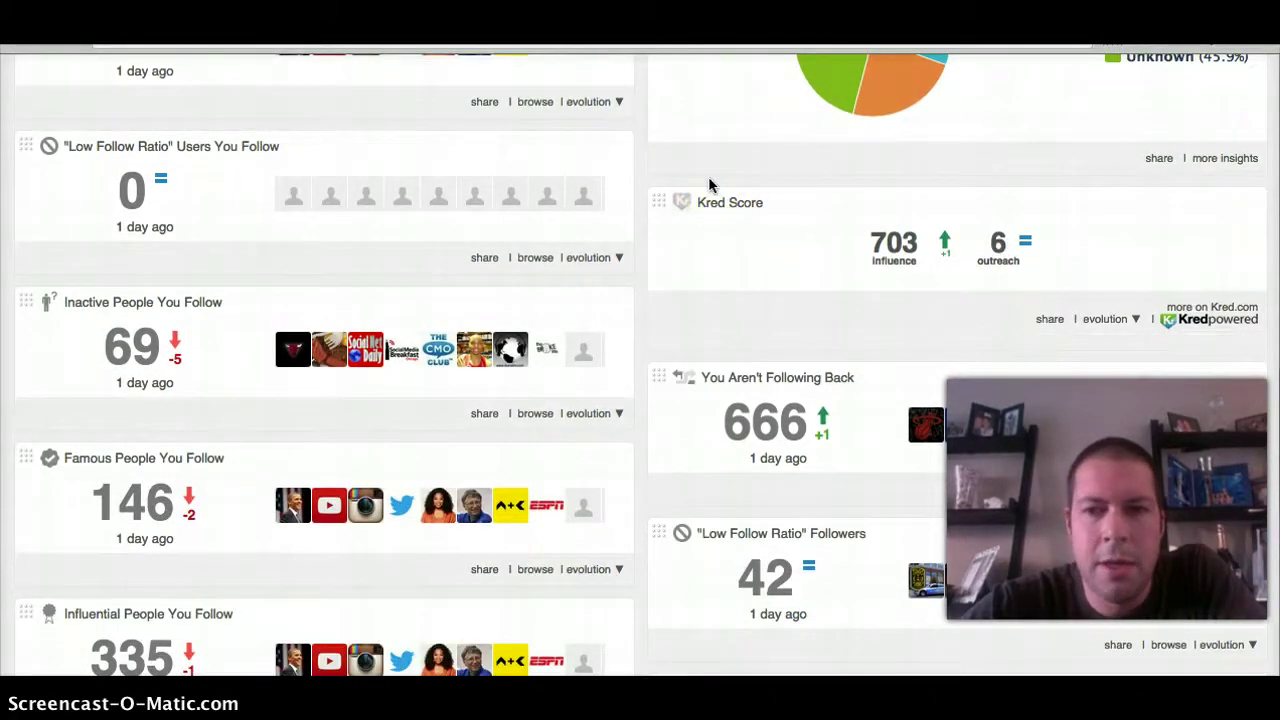
scroll(710, 185, down, 1)
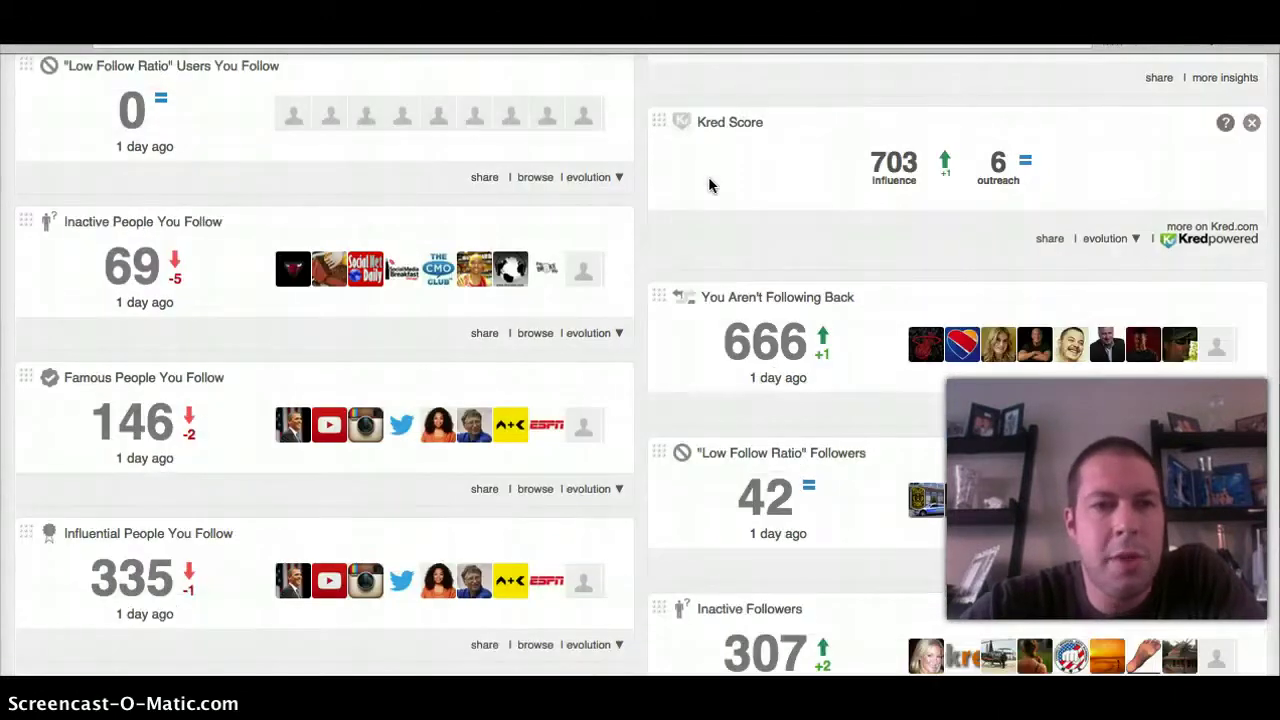
Review the Inactive People You Follow widget and the accounts it lists
scroll(710, 185, down, 1)
click(144, 246)
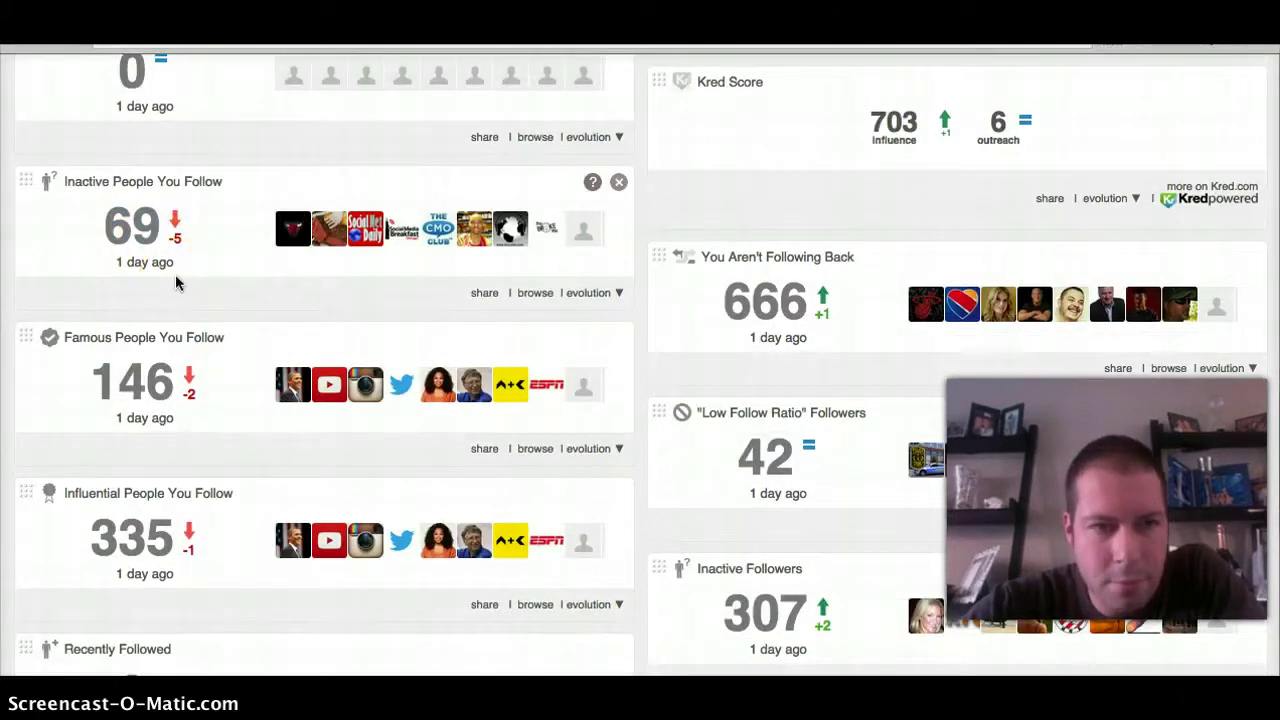
scroll(175, 284, down, 1)
click(162, 265)
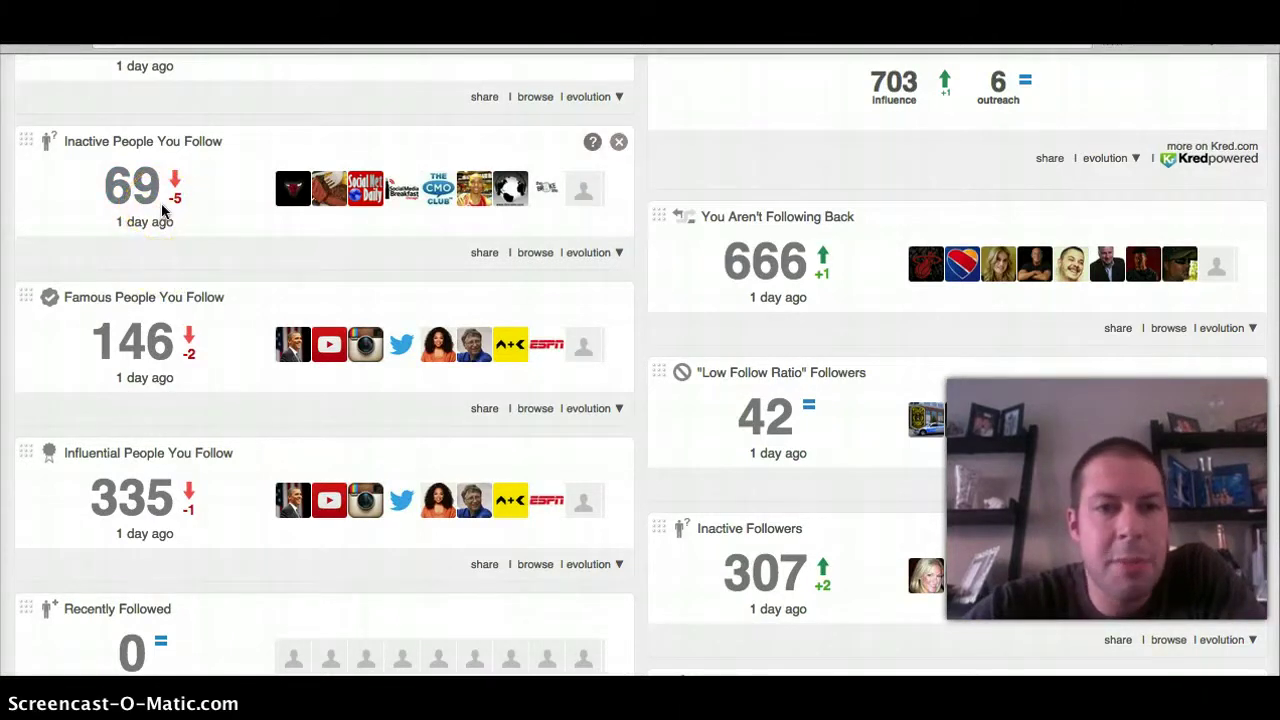
scroll(162, 208, down, 2)
scroll(162, 210, up, 1)
click(291, 151)
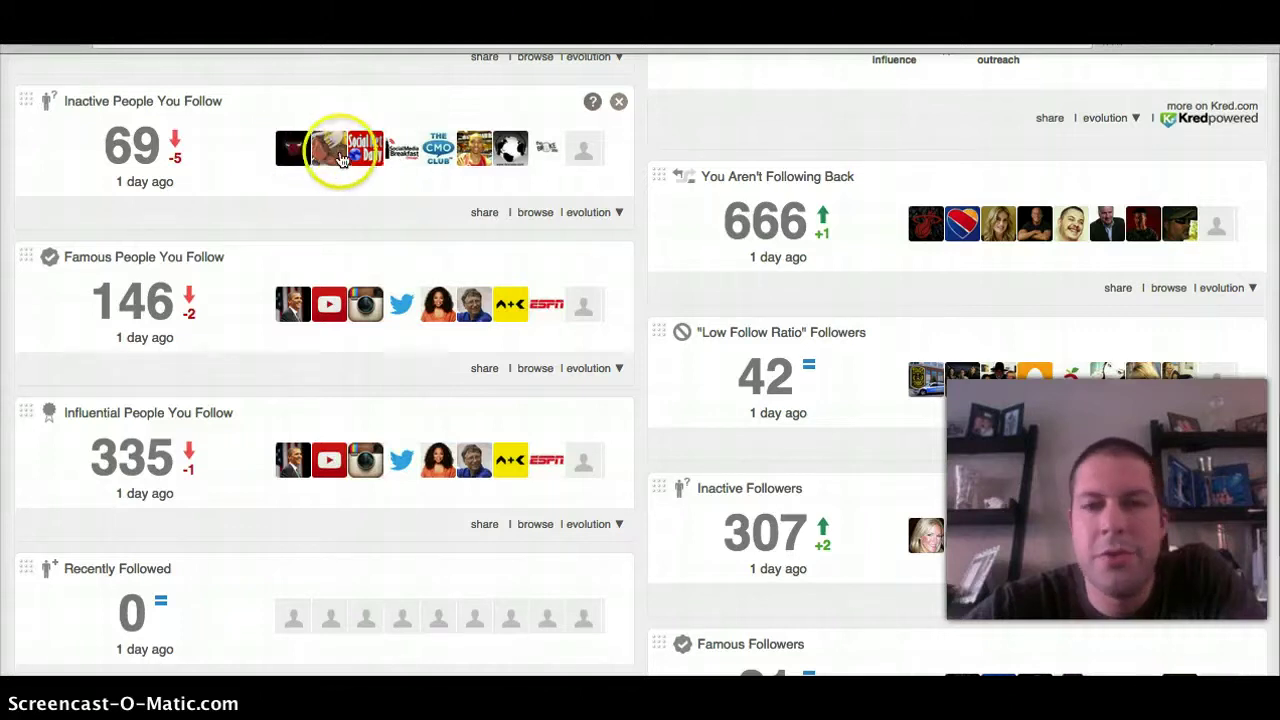
View the SocialMediaBreakfast profile from the inactive accounts, close it, and look at the Influential People You Follow widget
click(412, 152)
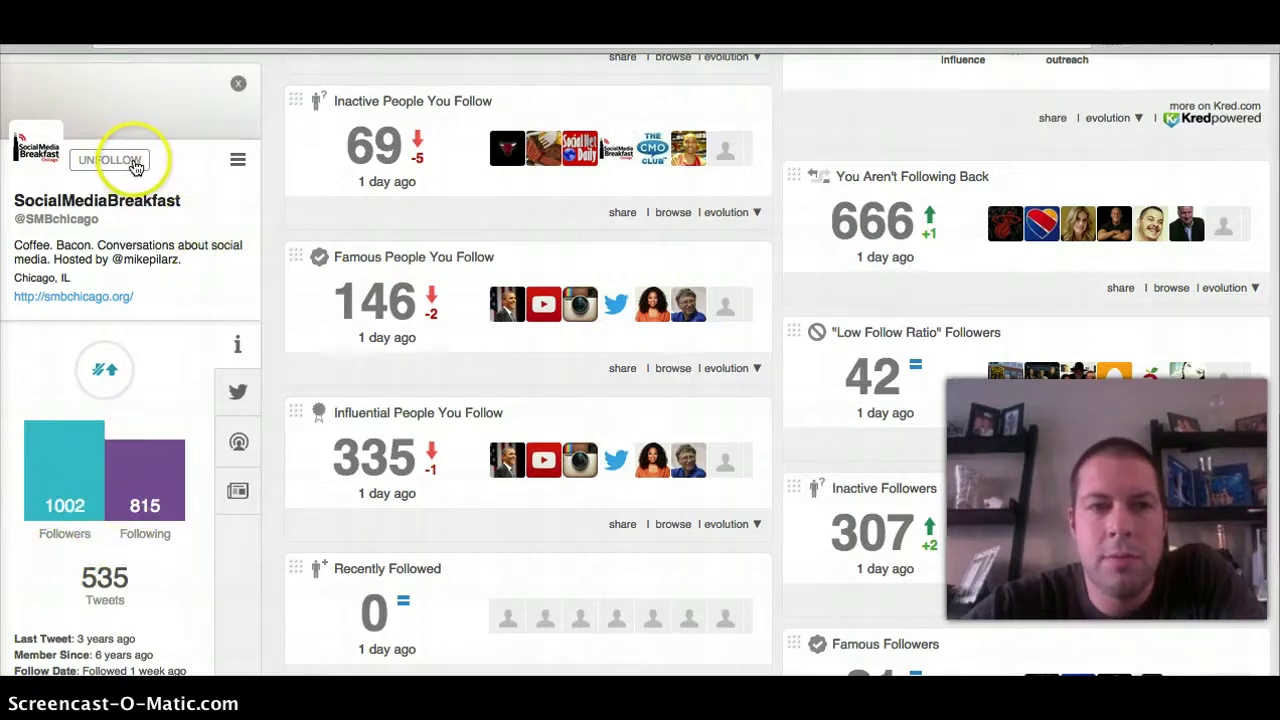
click(237, 84)
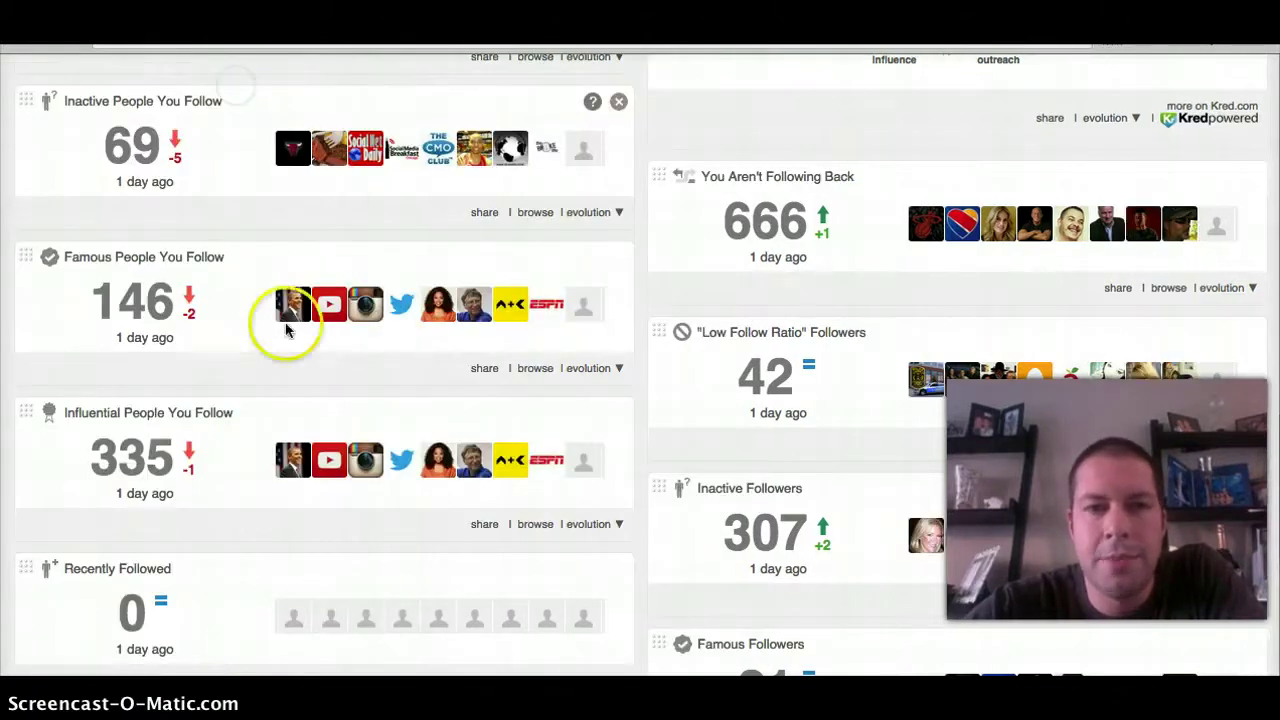
scroll(287, 330, down, 3)
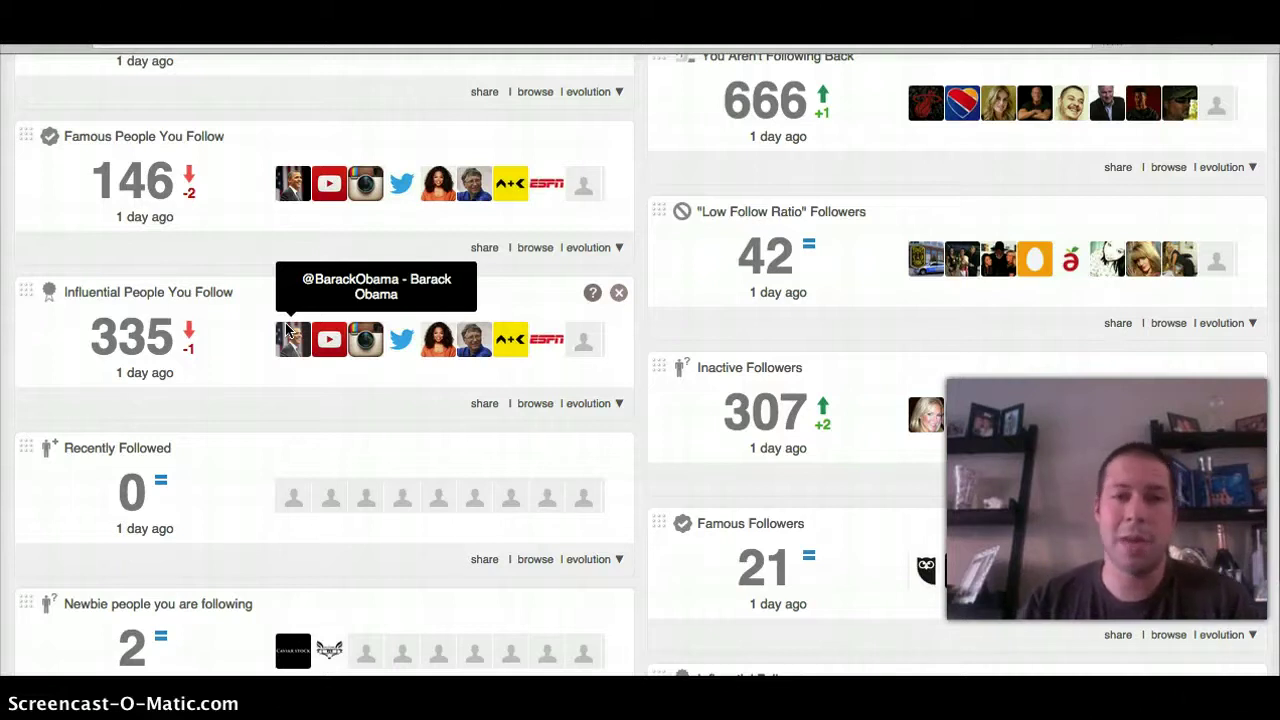
Review the Influential and Famous People You Follow widgets, plus the newbie and very active accounts being followed
click(262, 335)
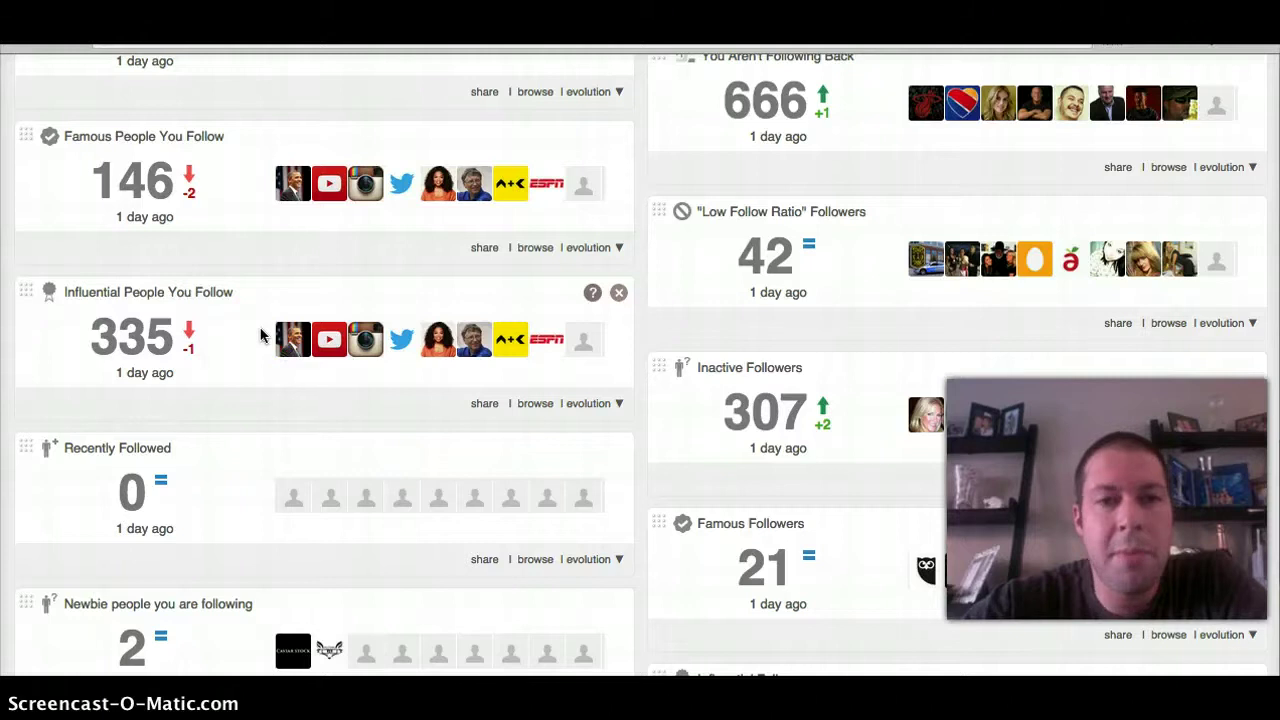
click(234, 295)
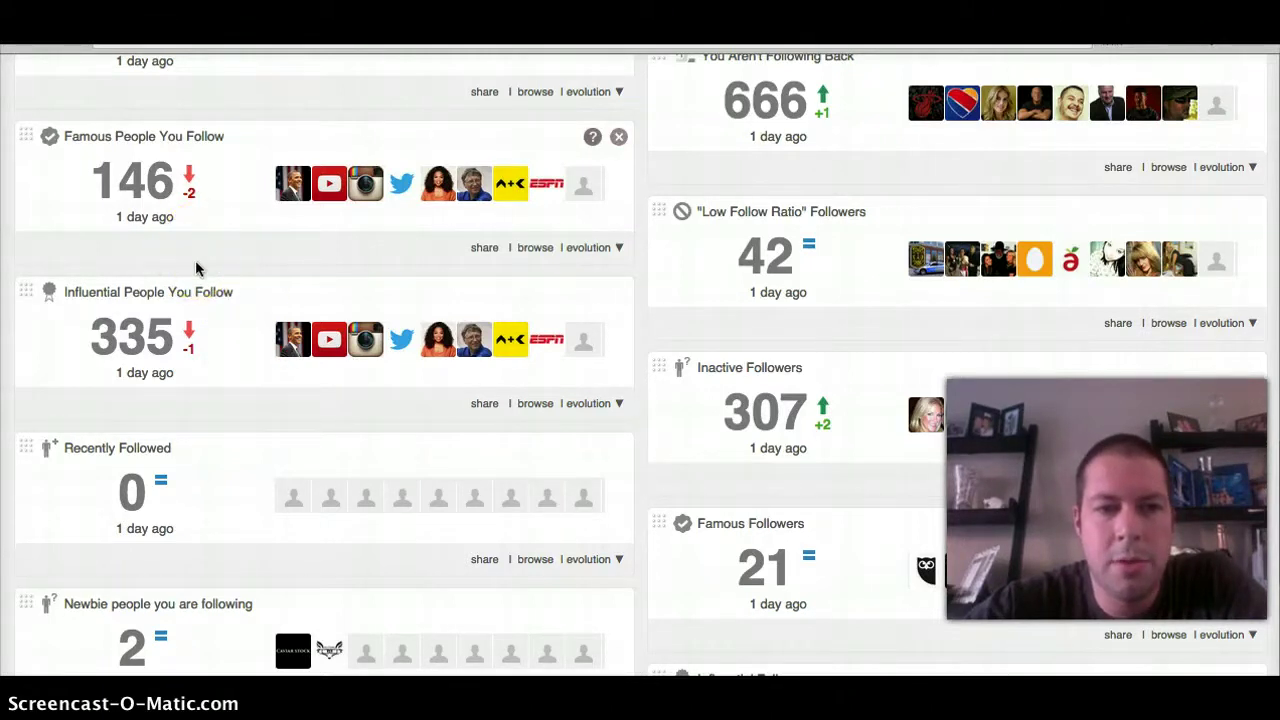
scroll(197, 268, down, 1)
scroll(197, 268, down, 3)
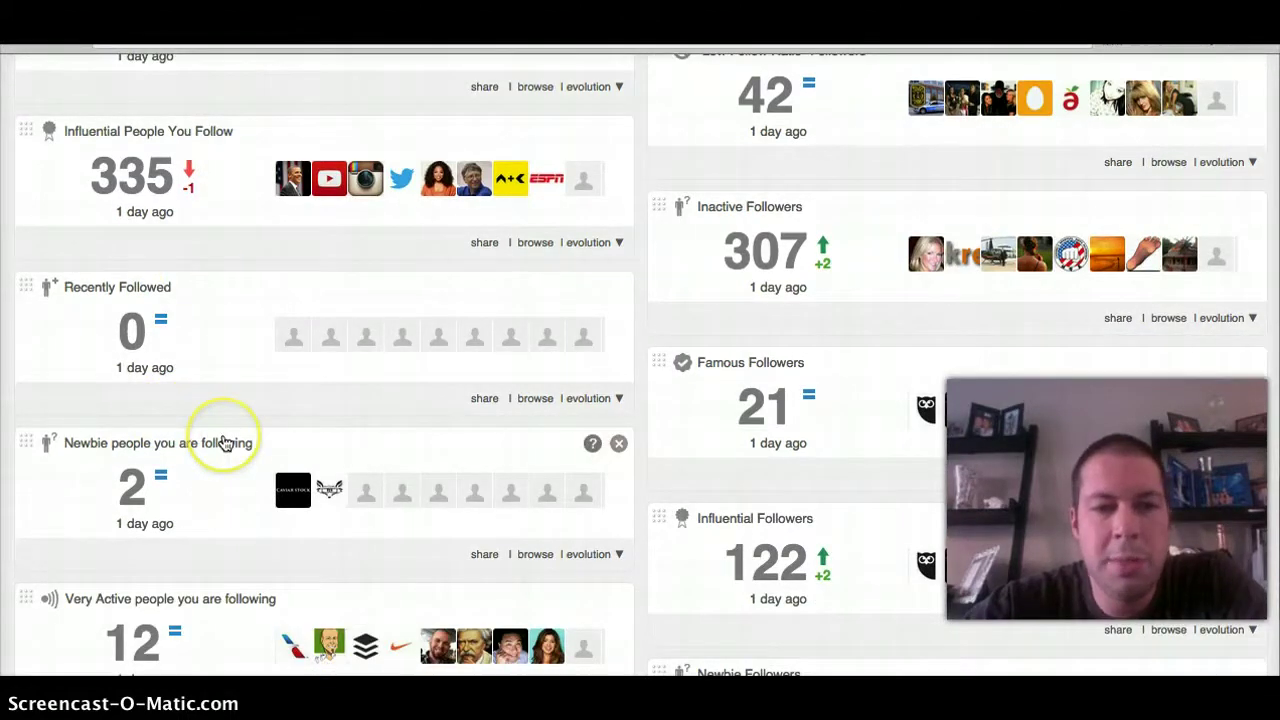
scroll(225, 443, down, 4)
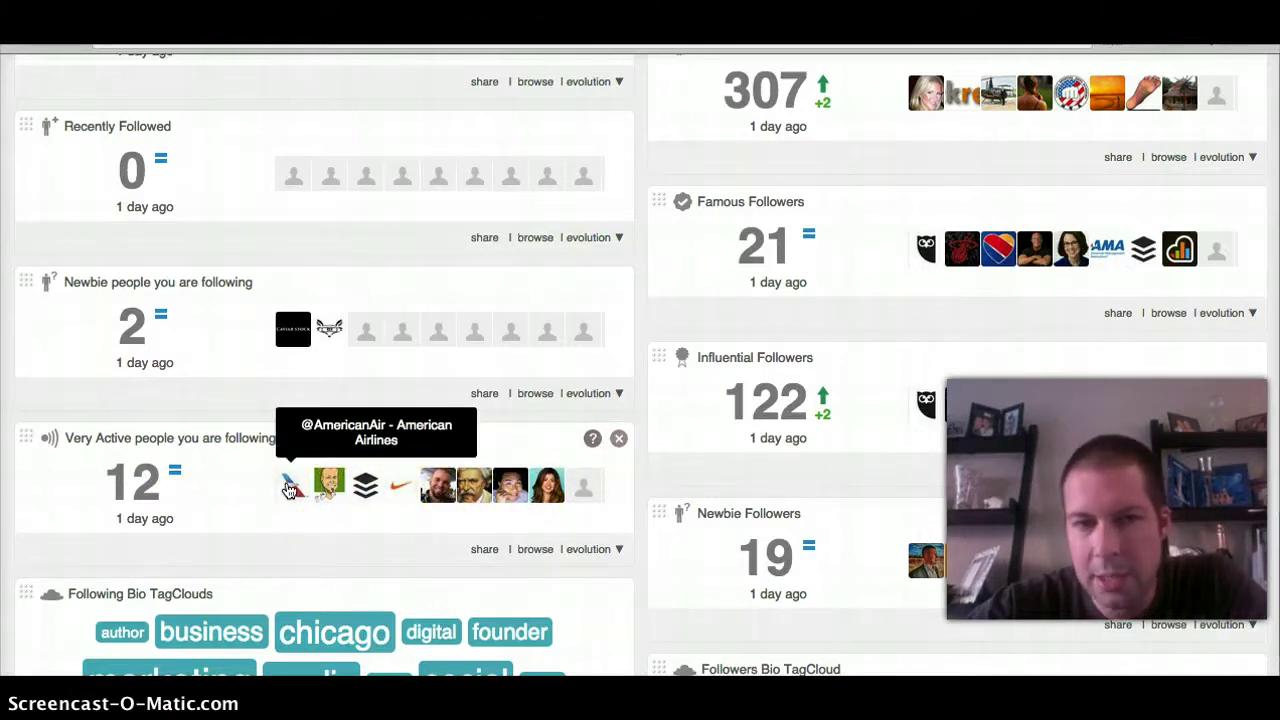
Check the Influential Followers and Newbie Followers widgets
scroll(289, 490, up, 2)
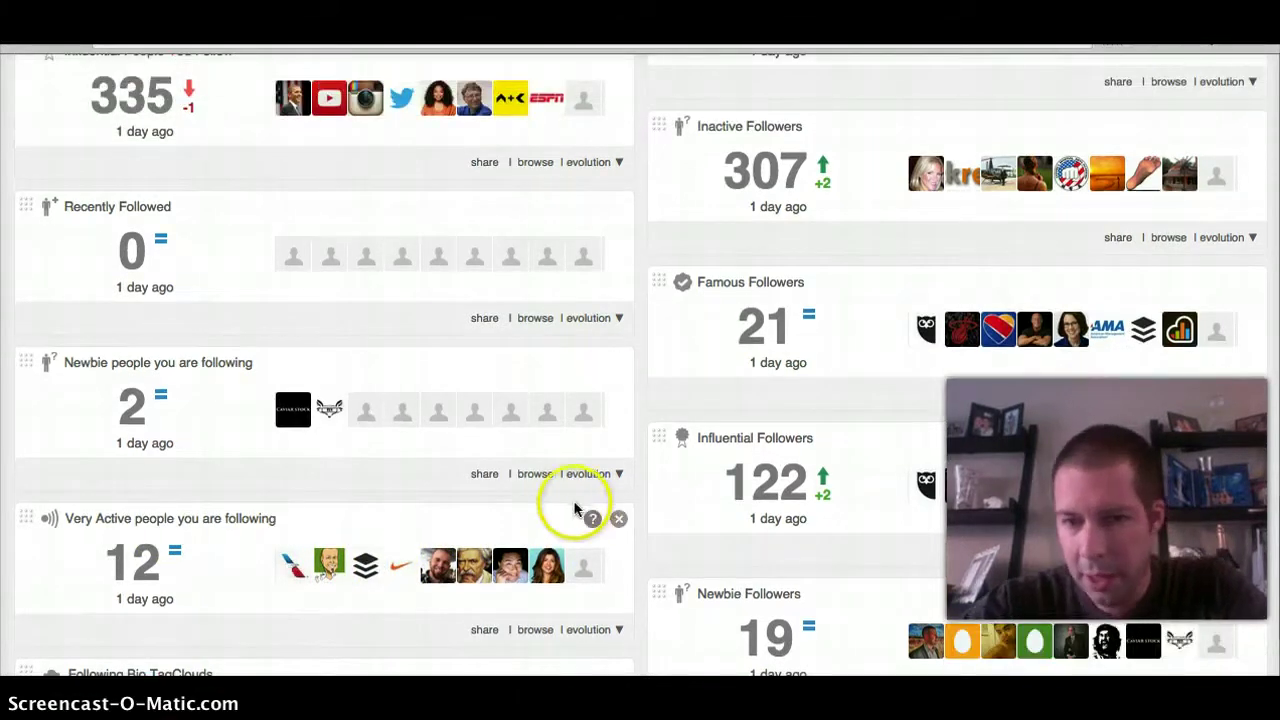
scroll(575, 507, up, 1)
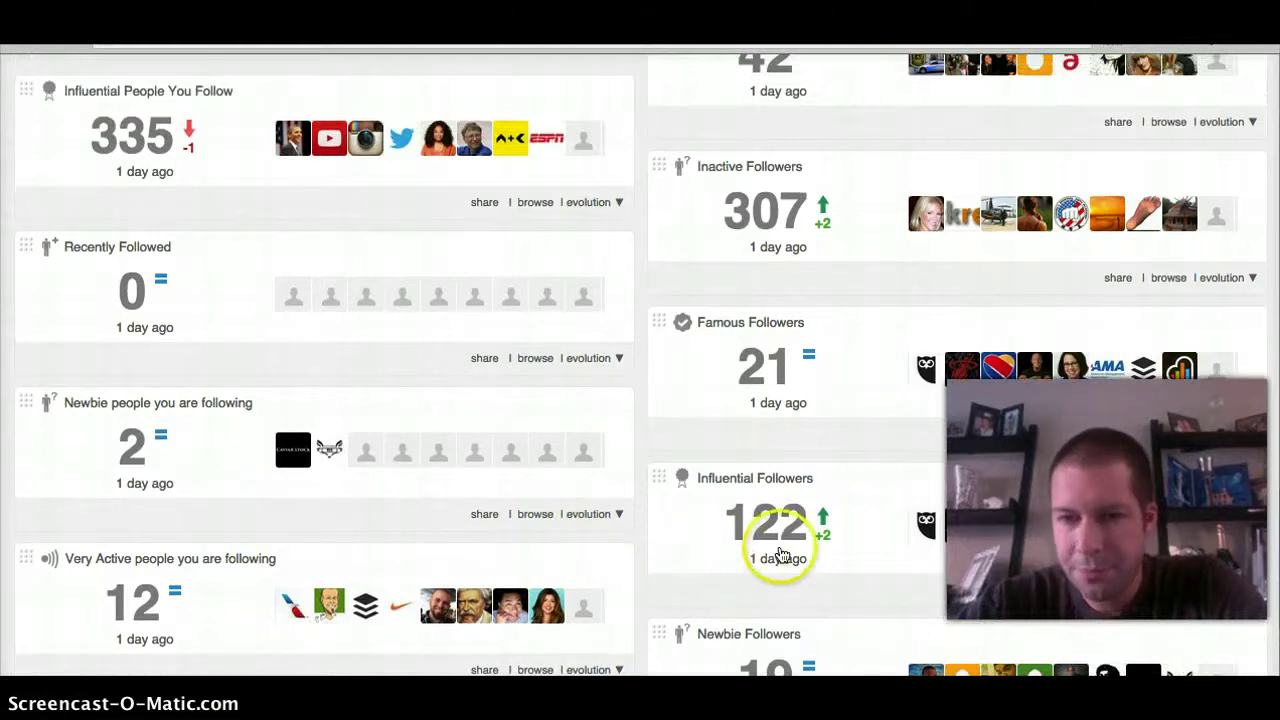
click(836, 557)
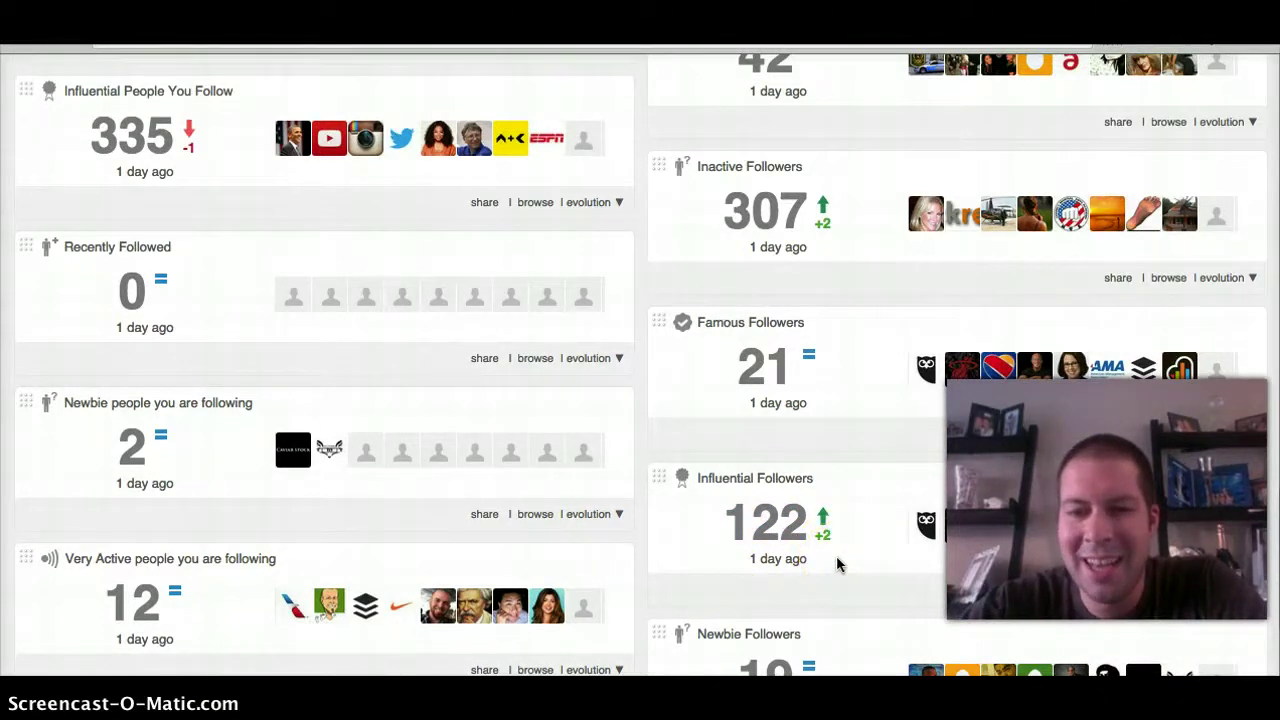
scroll(838, 565, down, 3)
scroll(838, 565, up, 1)
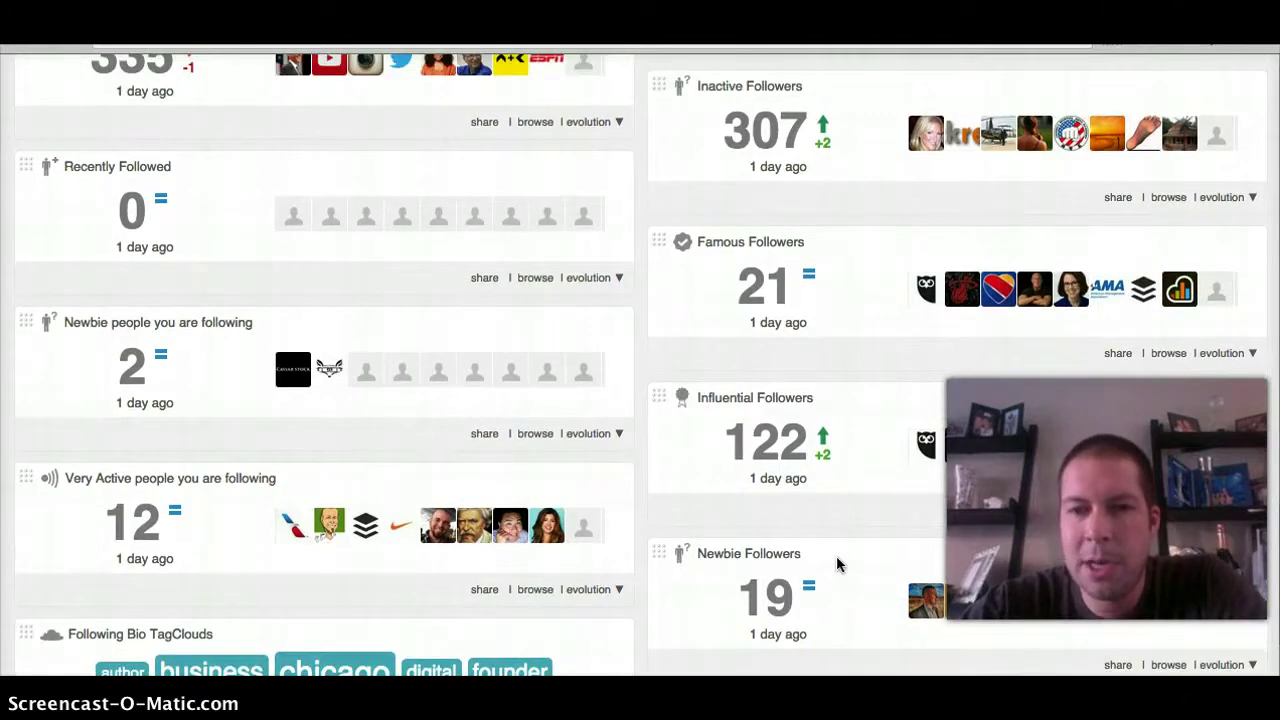
scroll(836, 556, up, 3)
click(824, 477)
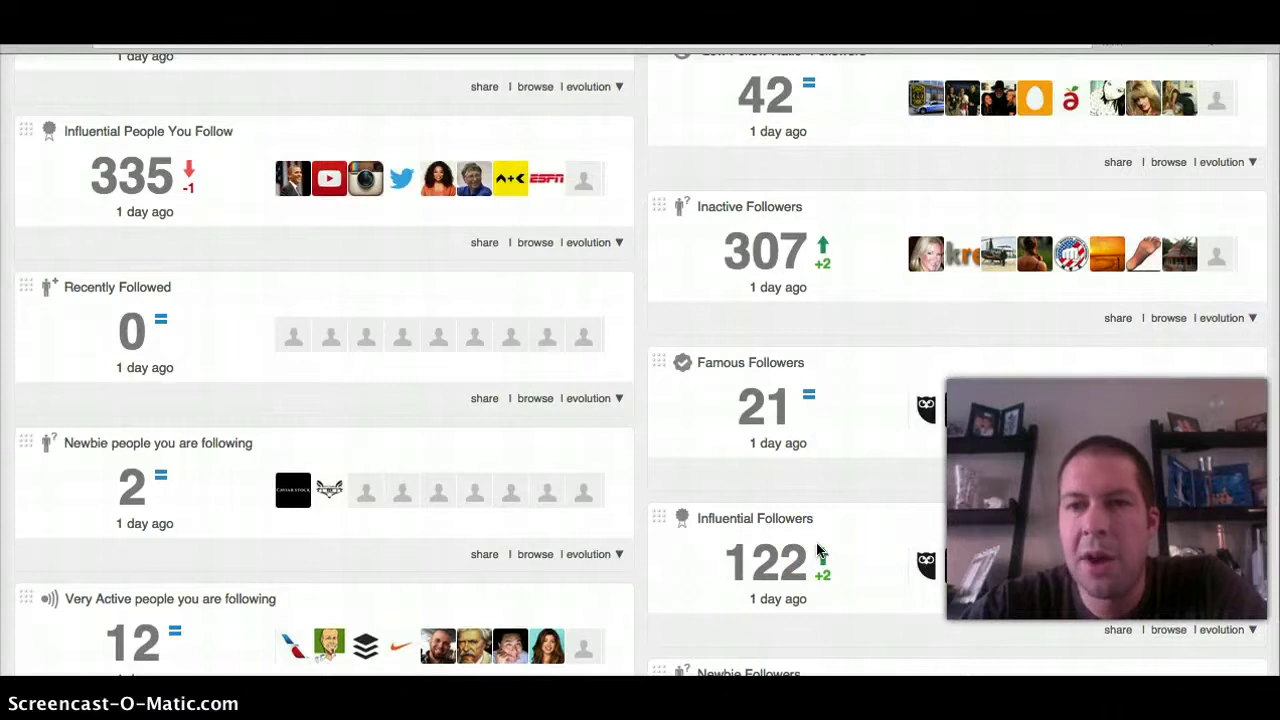
Review the Famous Followers widget and the accounts it lists
scroll(818, 550, up, 1)
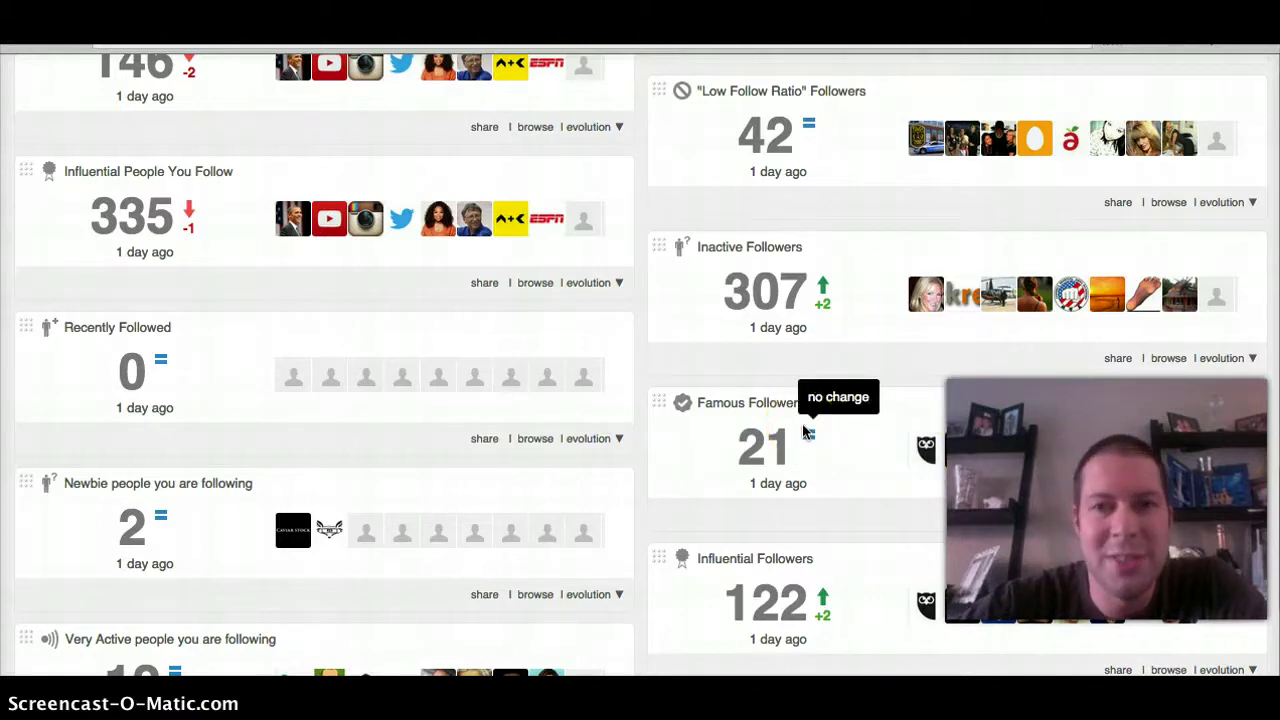
scroll(805, 430, up, 5)
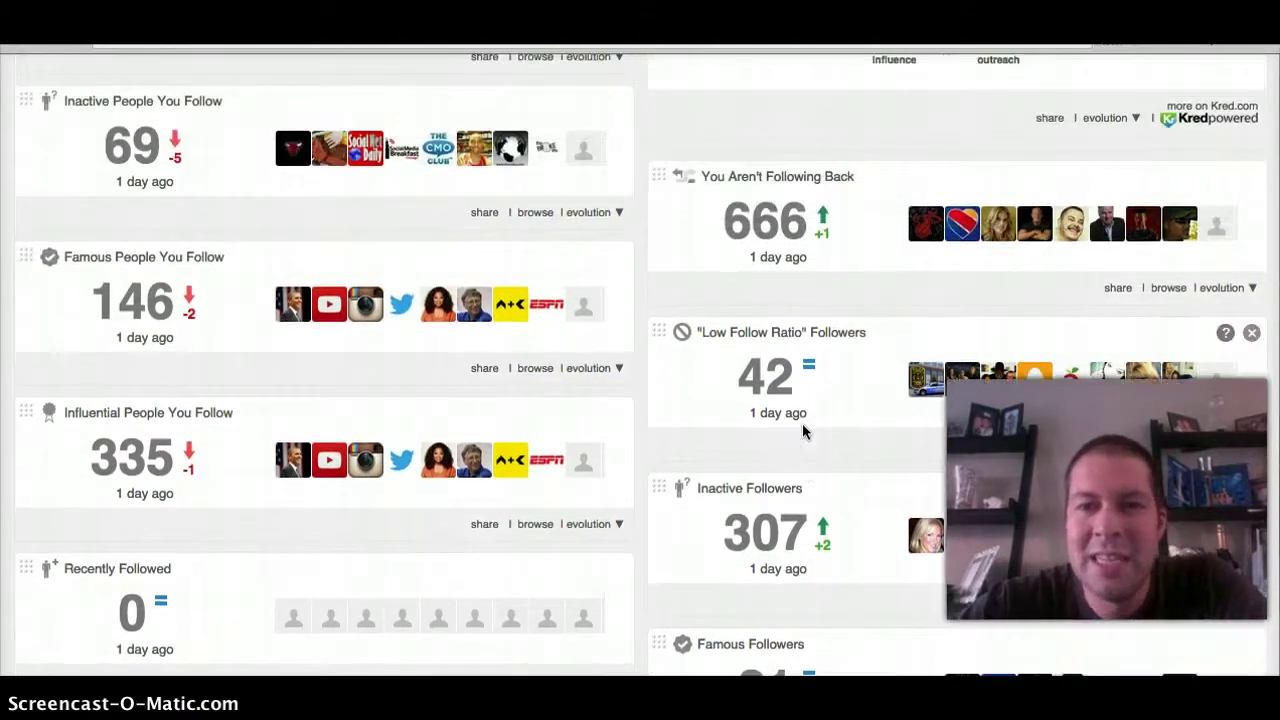
scroll(802, 430, down, 3)
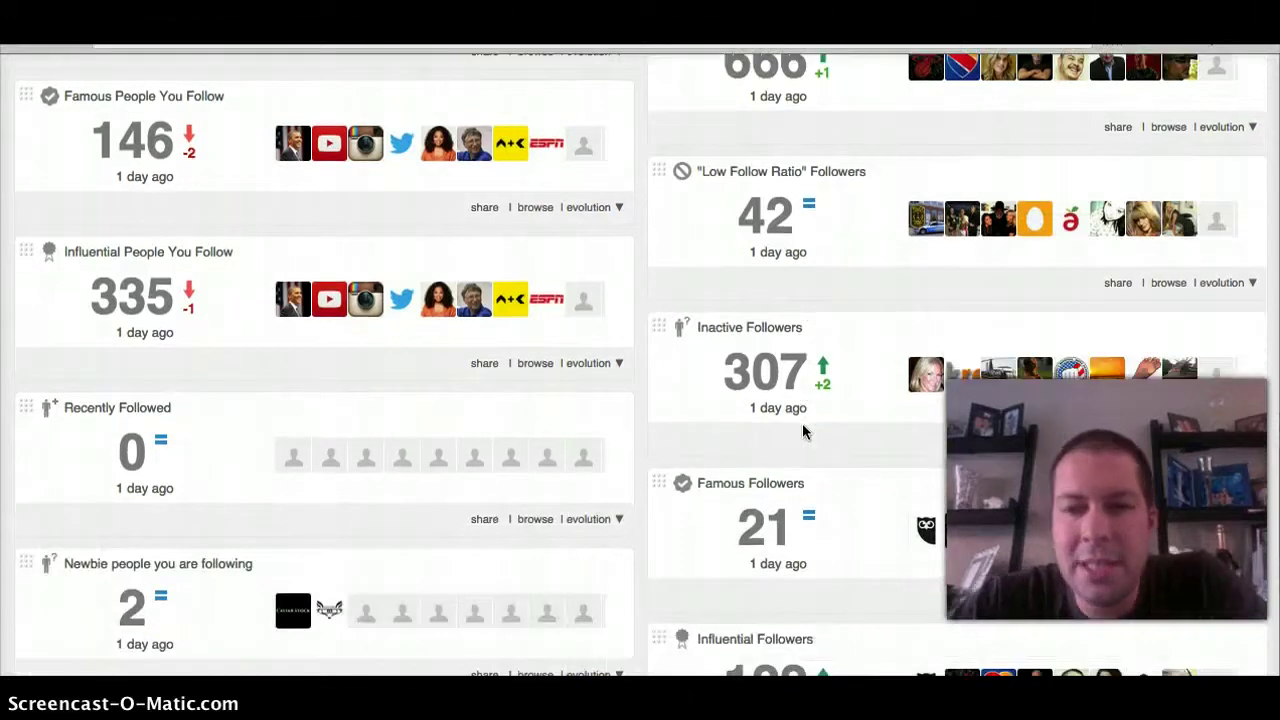
click(993, 542)
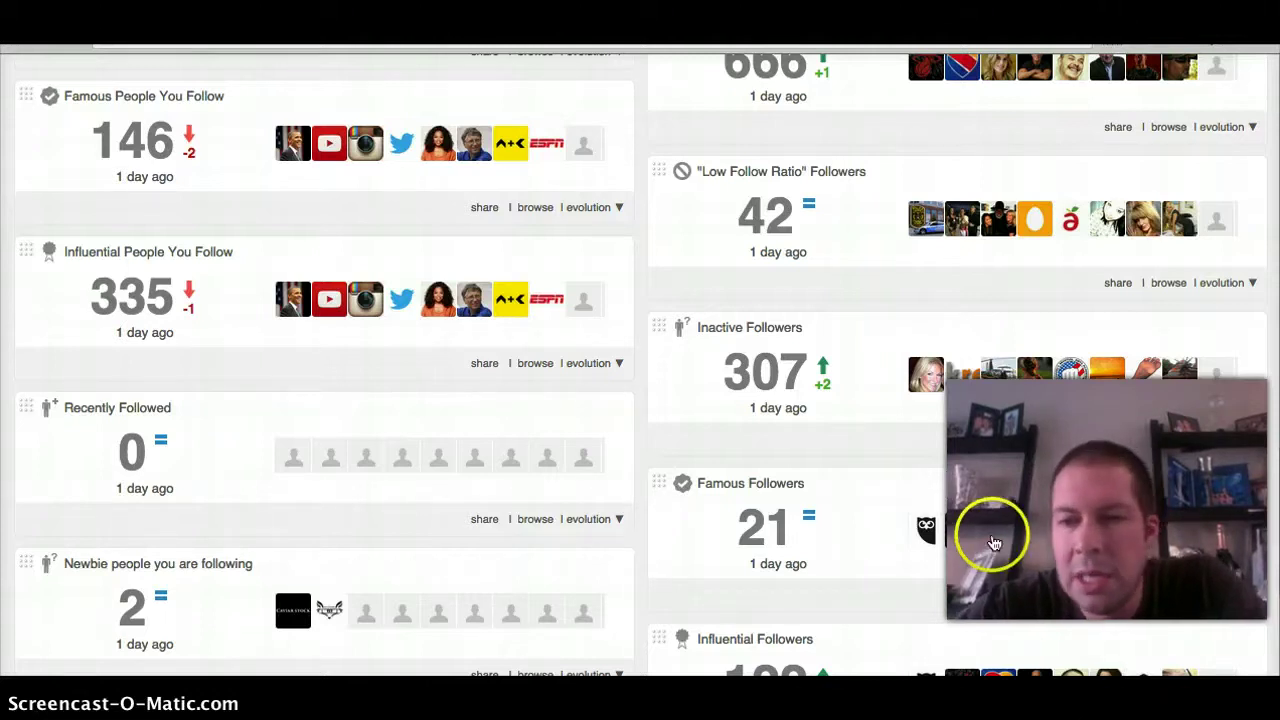
click(1046, 527)
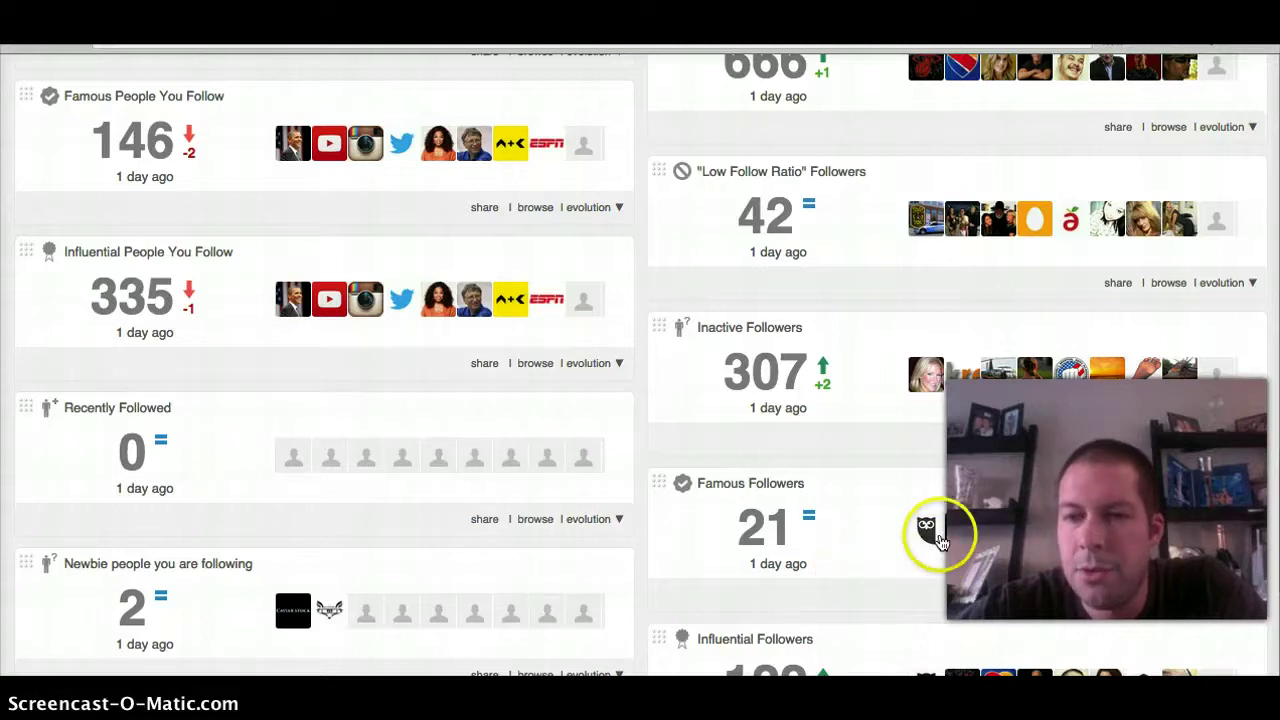
Examine the You Aren't Following Back and "Low Follow Ratio" Followers widgets
scroll(918, 500, up, 3)
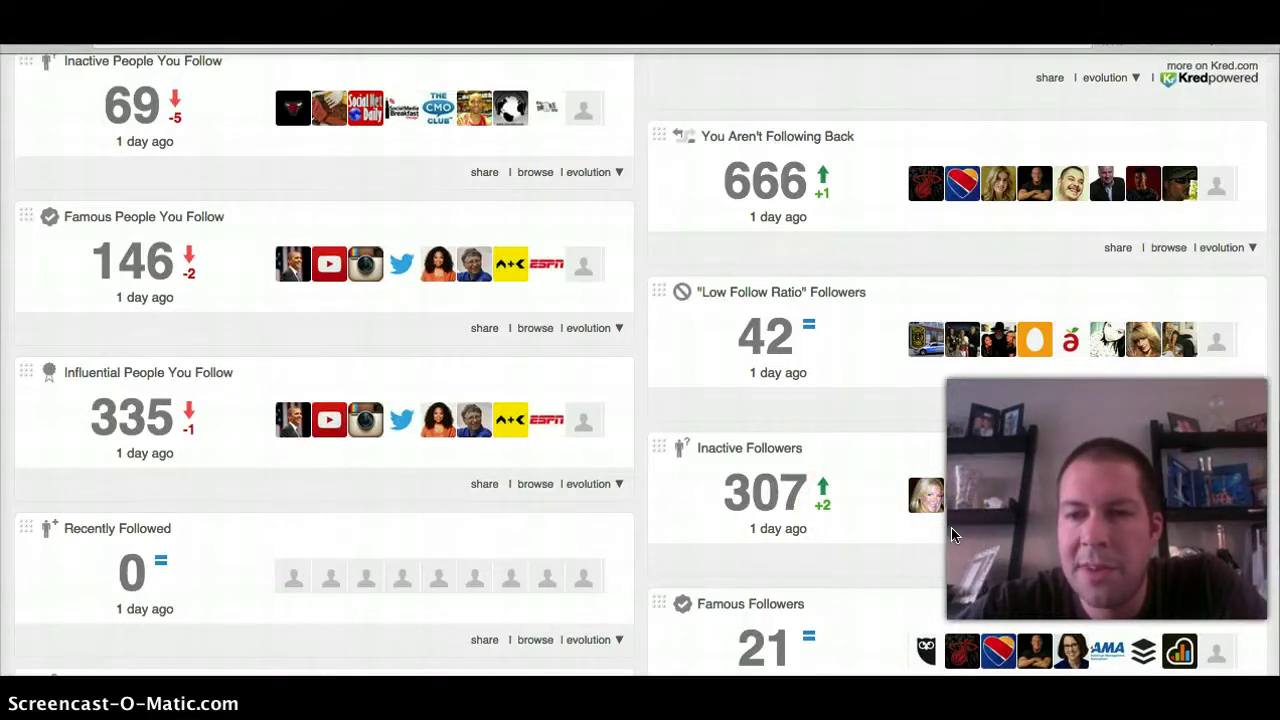
scroll(953, 534, up, 2)
scroll(953, 535, up, 1)
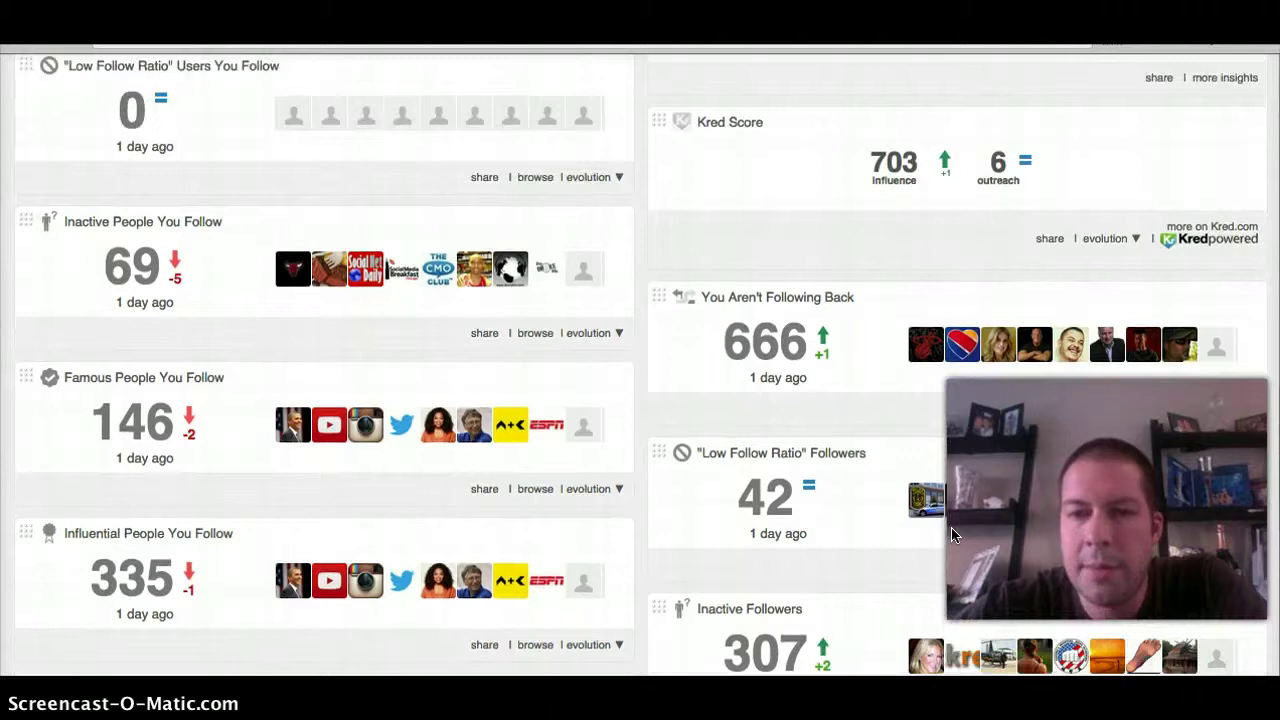
scroll(953, 535, down, 1)
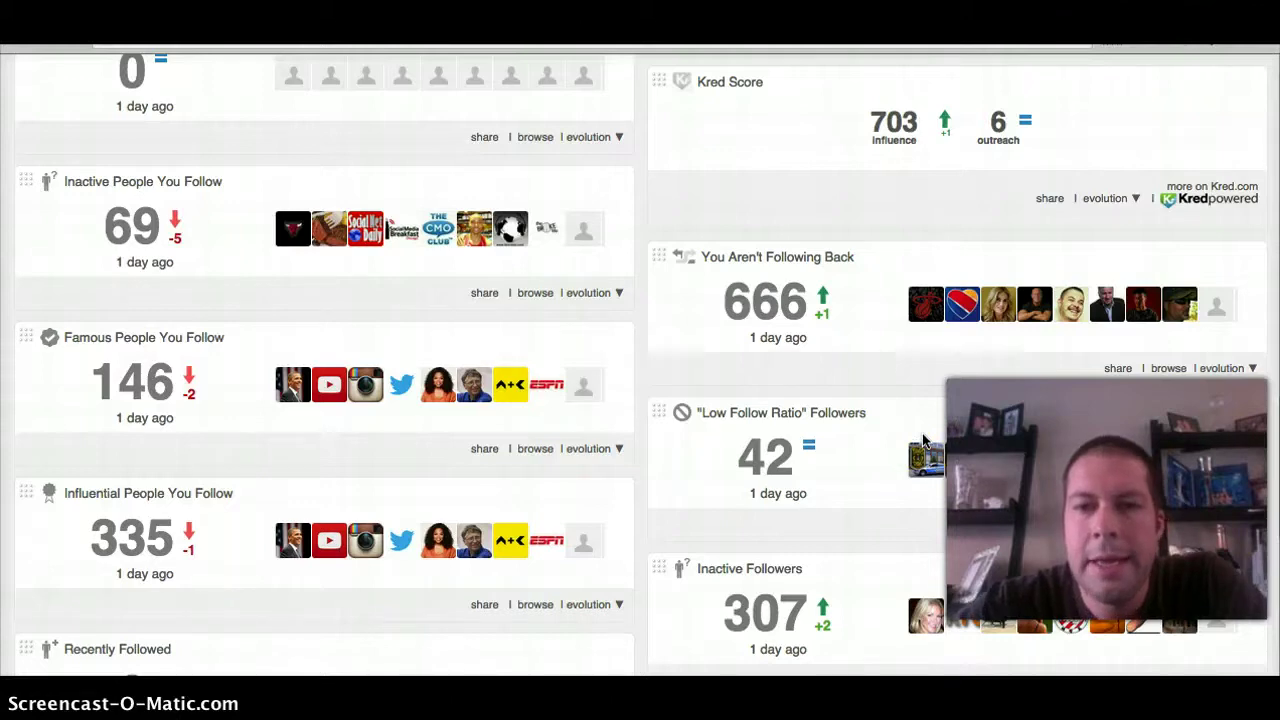
scroll(922, 440, up, 2)
scroll(922, 440, down, 3)
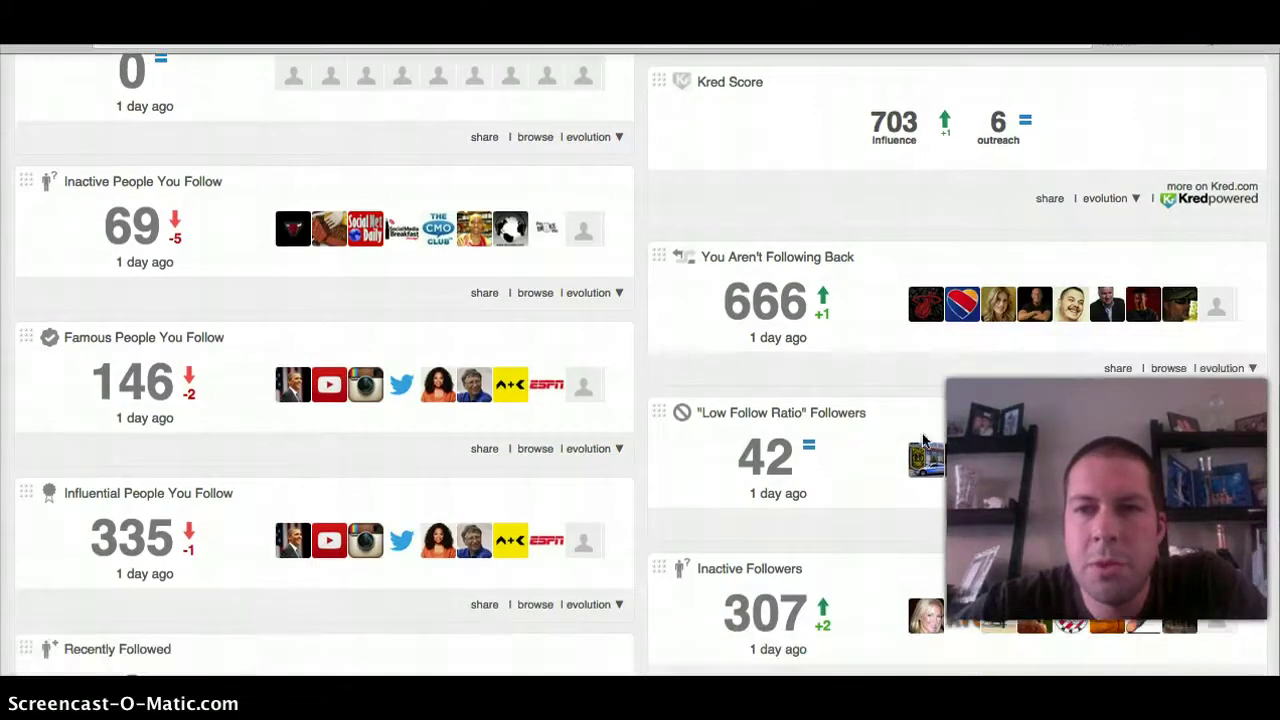
Open the list of followers with "marketing" in their bio from the Followers Bio TagCloud and look over the profile cards
scroll(922, 440, down, 10)
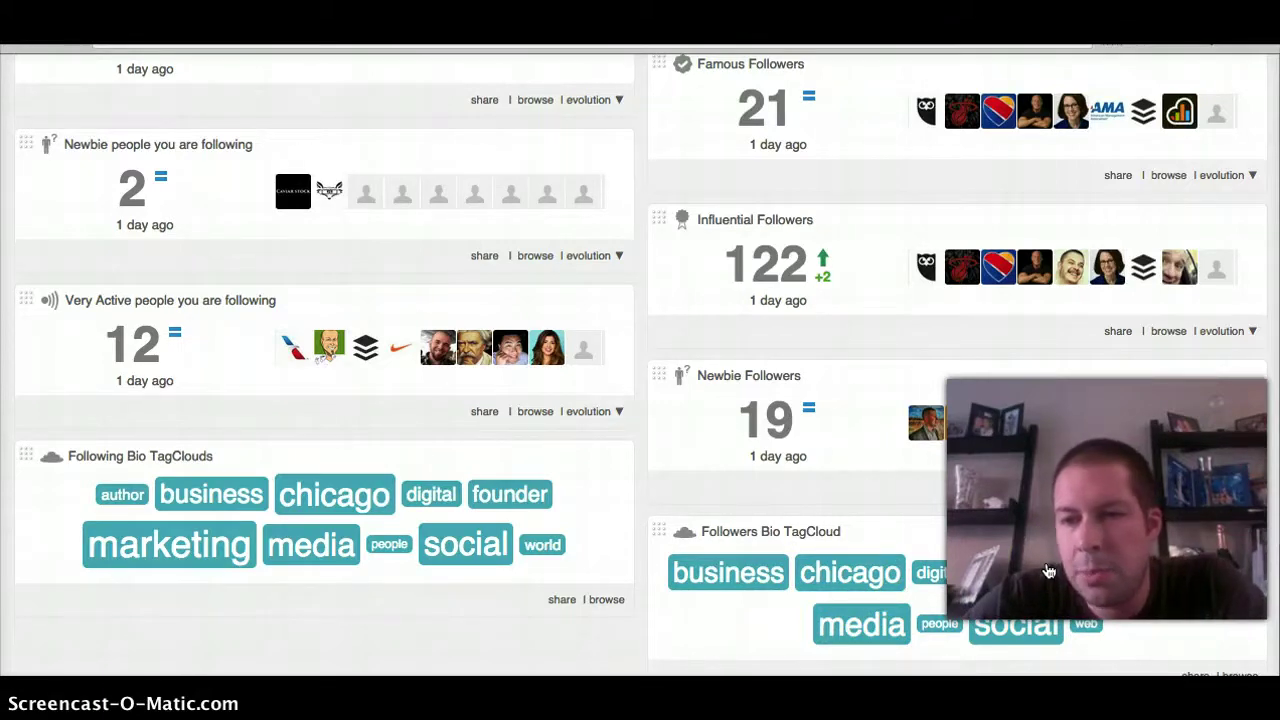
click(1146, 589)
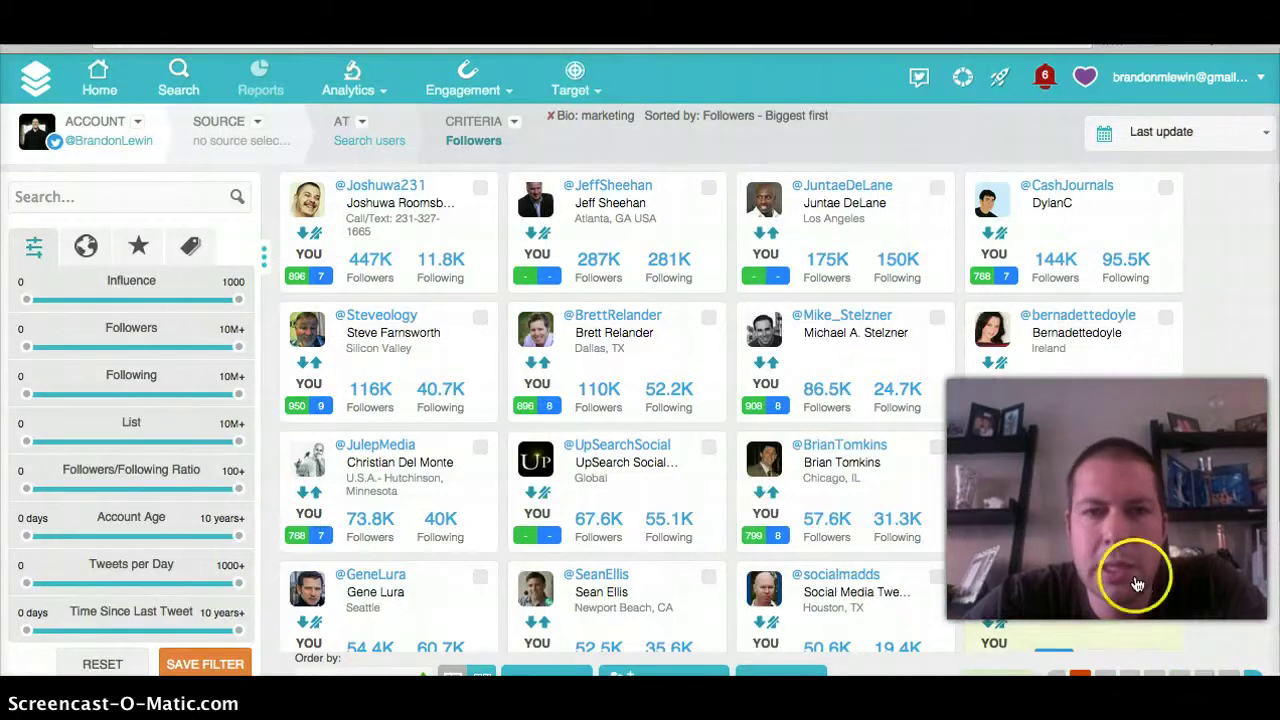
mouse_move(588, 457)
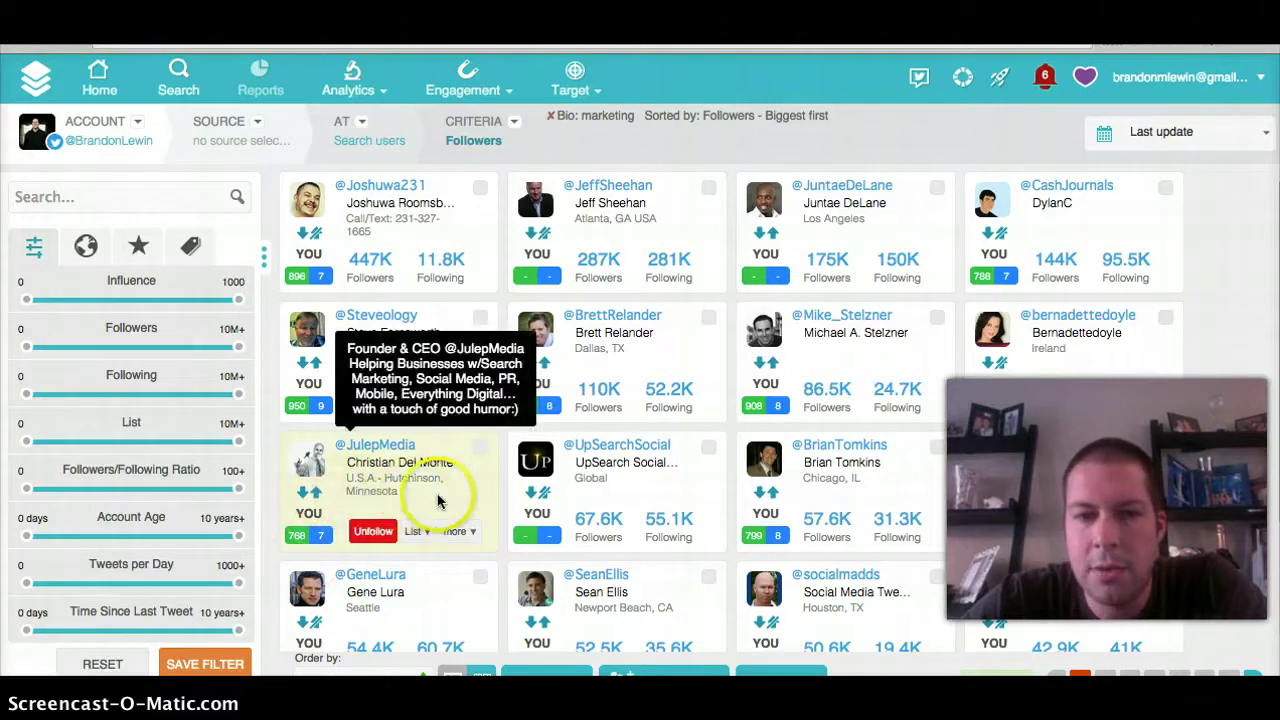
click(477, 457)
click(288, 268)
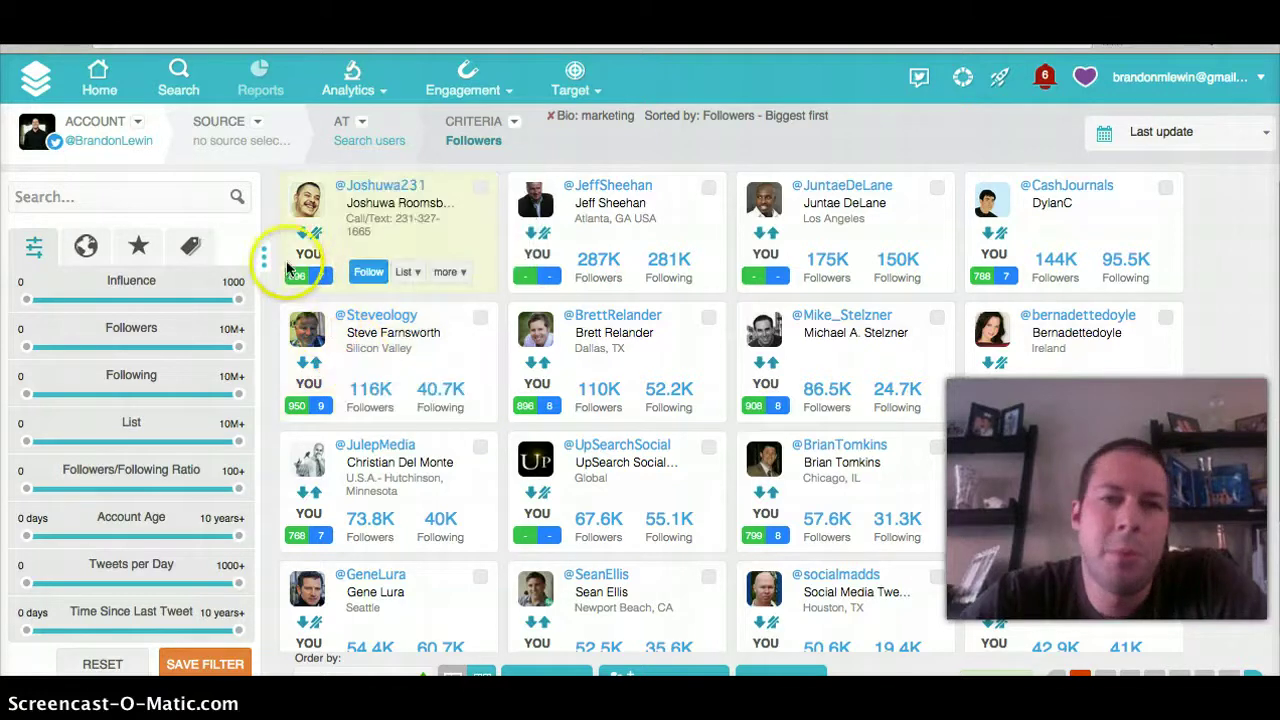